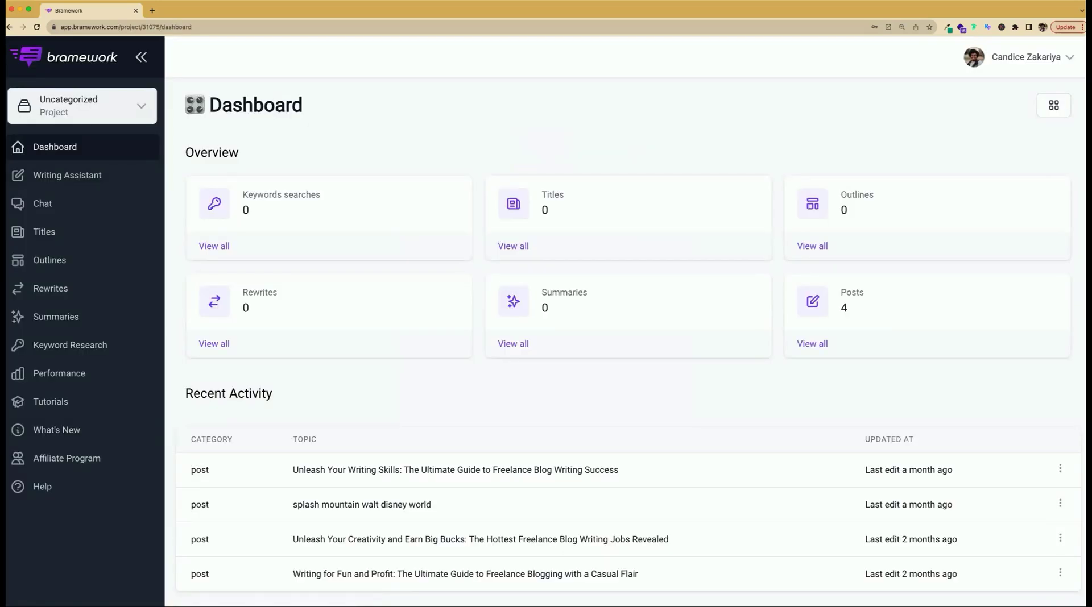
# - Run a new keyword research search for "jetblue carry on bag size" in the United States
pyautogui.click(44, 347)
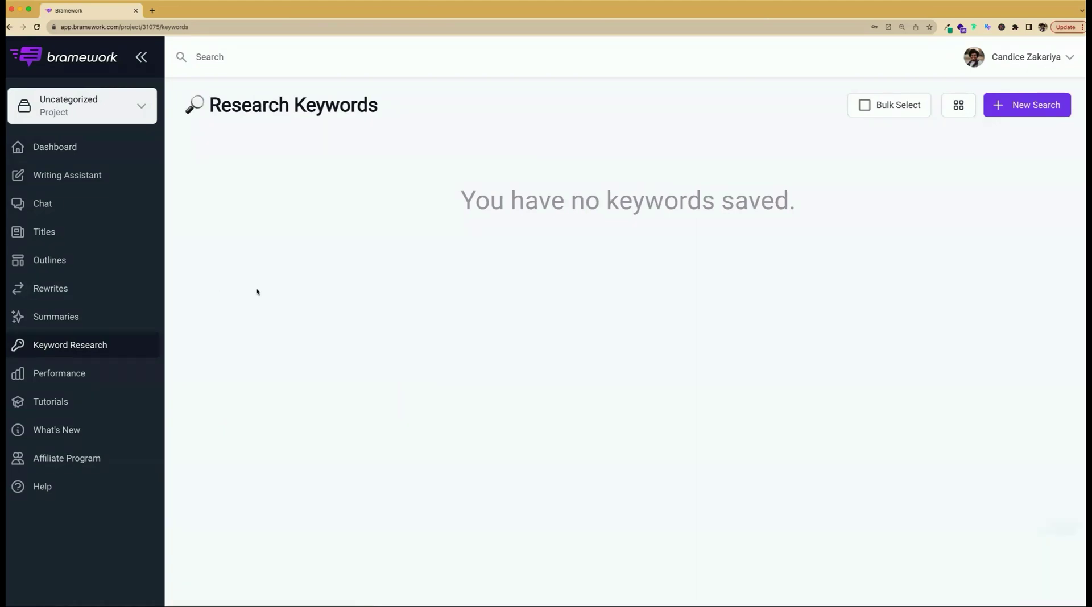
pyautogui.click(1039, 107)
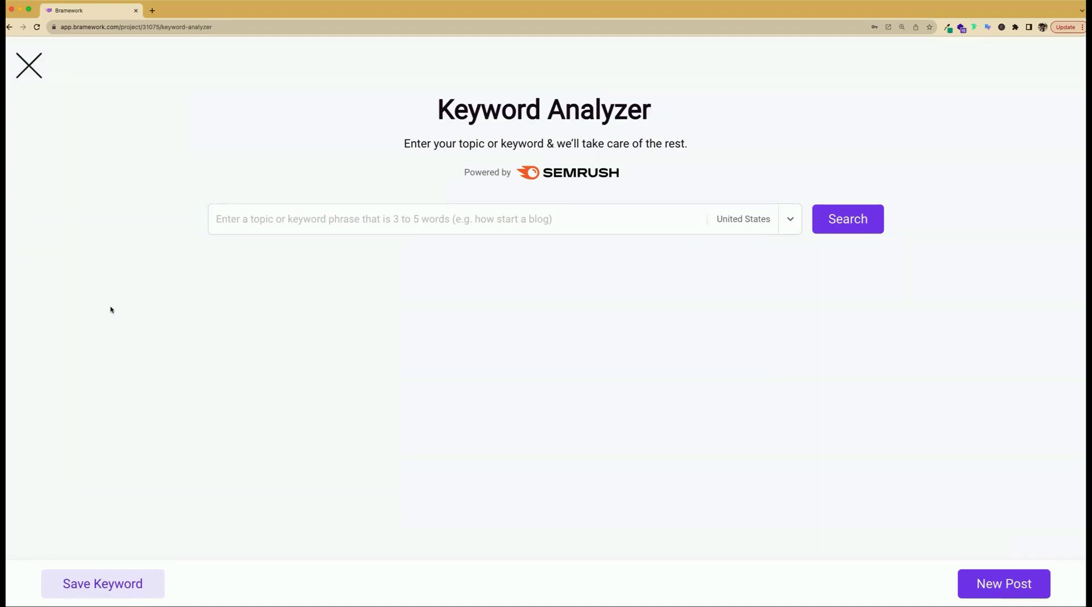
pyautogui.press('Tab')
pyautogui.write('jetblue carry on bag size')
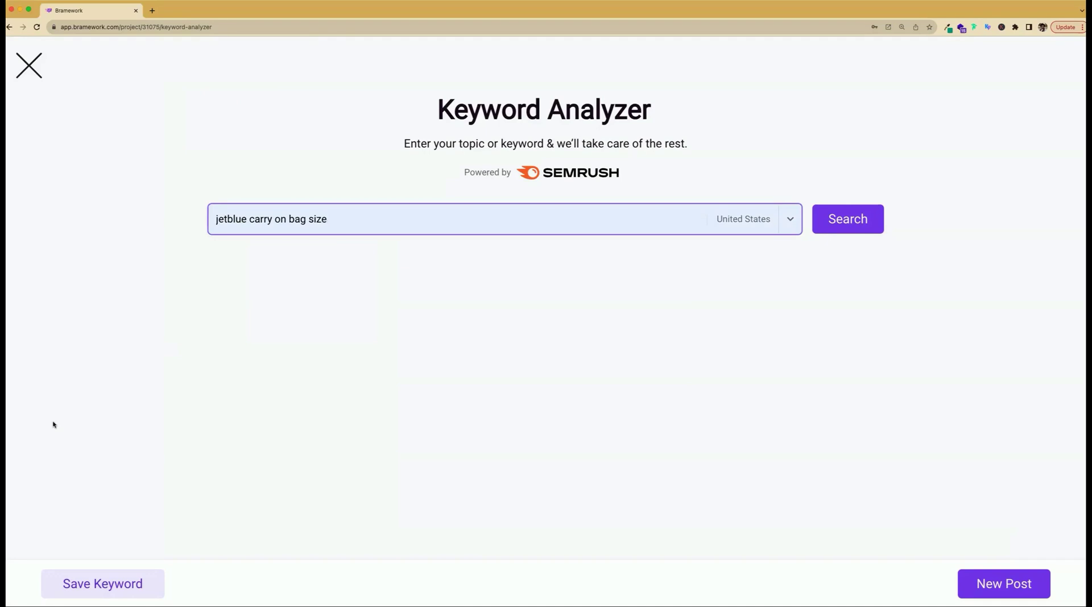
pyautogui.press('Return')
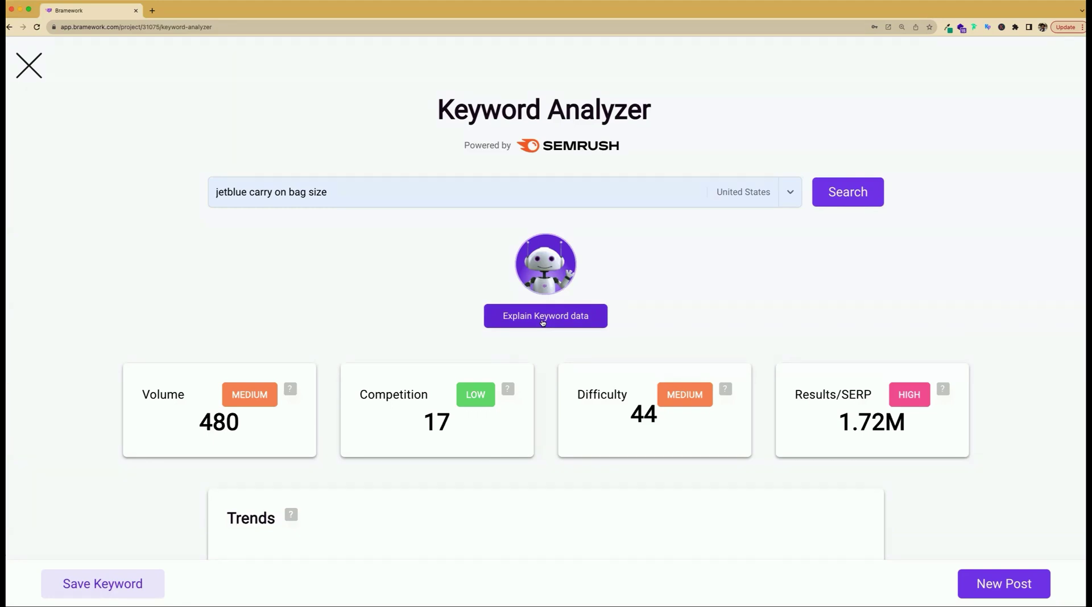
# - Get the AI explanation of the keyword data, read through its findings and recommendations, and close it
pyautogui.click(534, 270)
pyautogui.scroll(-3, 706, 327)
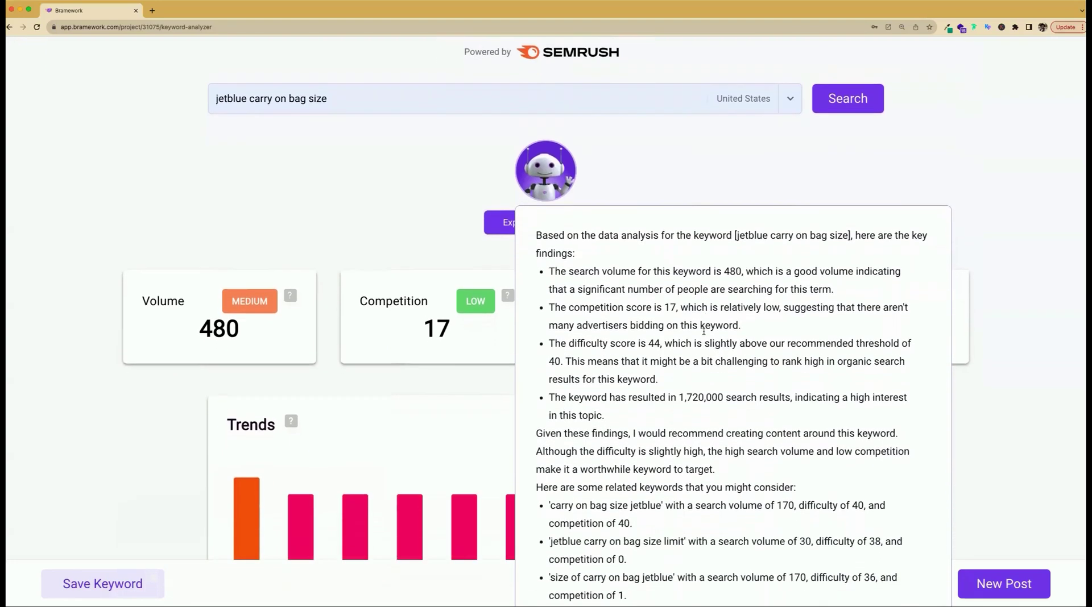
pyautogui.scroll(-5, 705, 331)
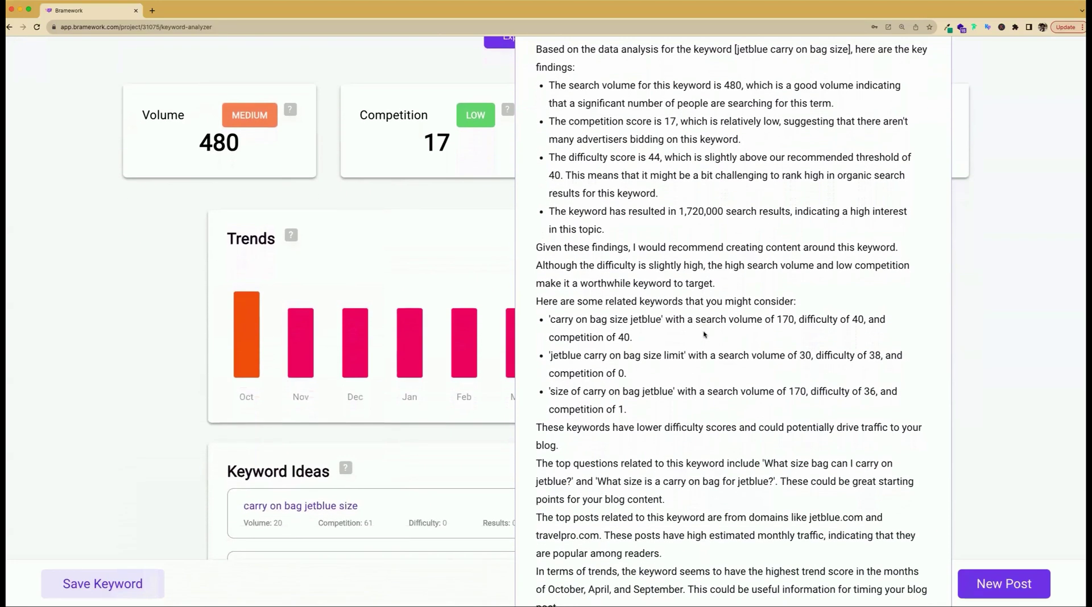
pyautogui.scroll(8, 704, 334)
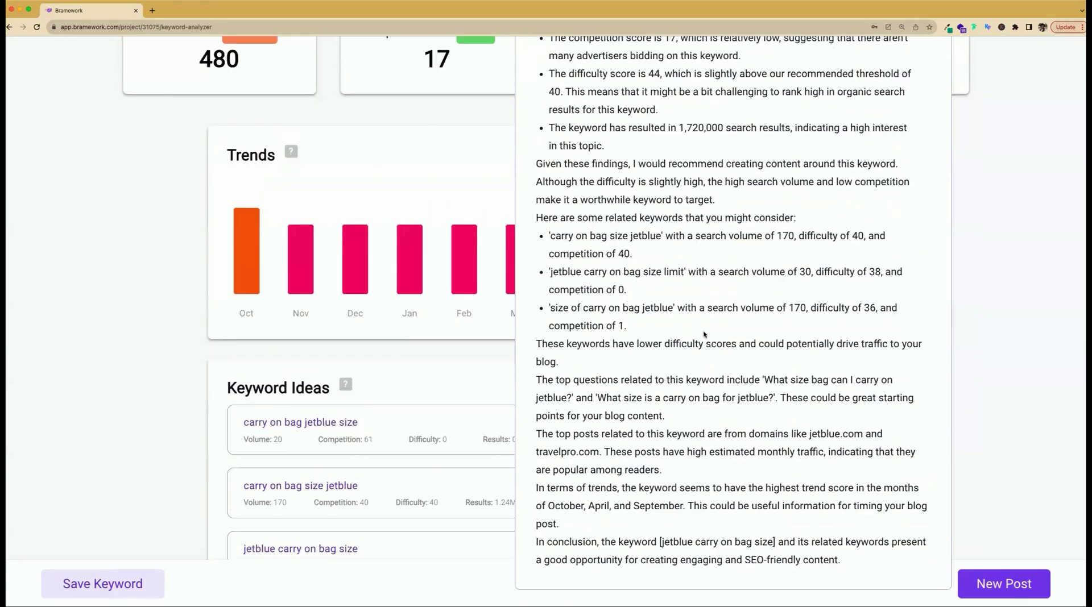
pyautogui.click(557, 283)
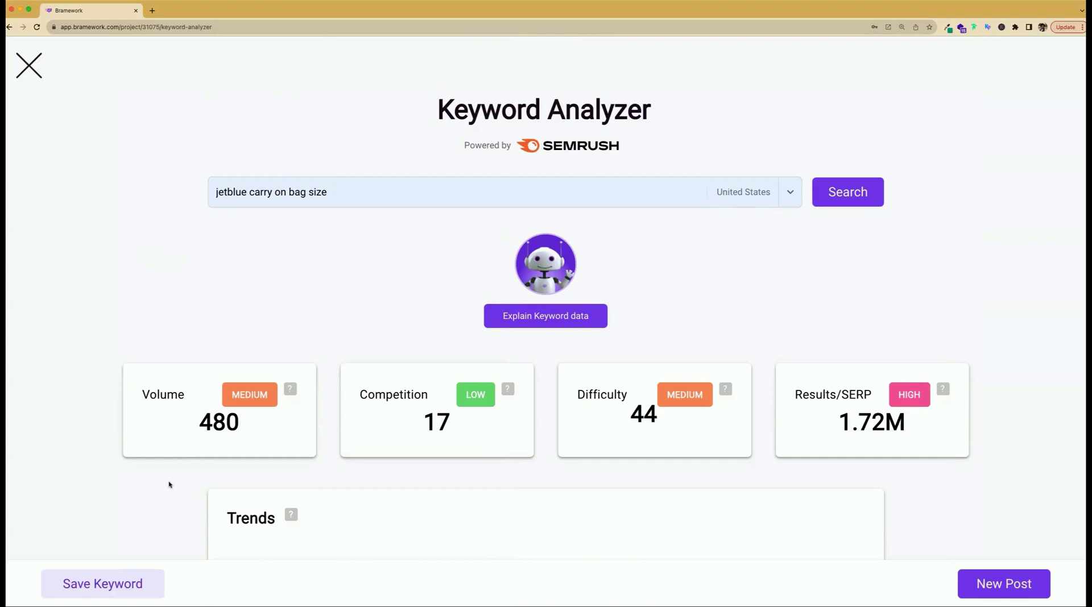
# - Examine the keyword's volume, competition, difficulty and results metrics, its monthly trends and the related keyword ideas
pyautogui.scroll(-3, 169, 484)
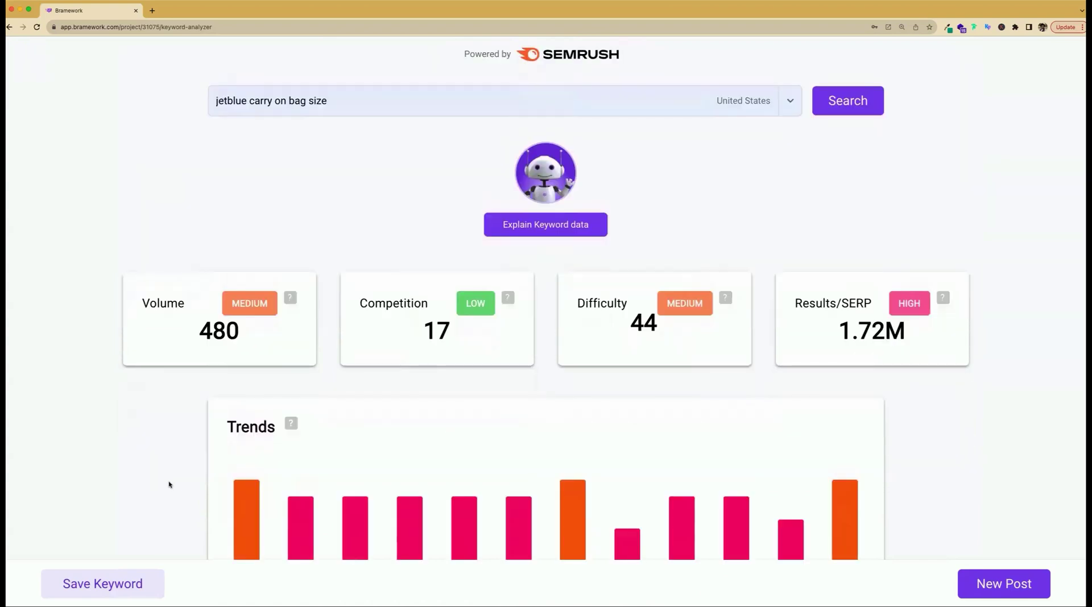
pyautogui.scroll(-1, 168, 484)
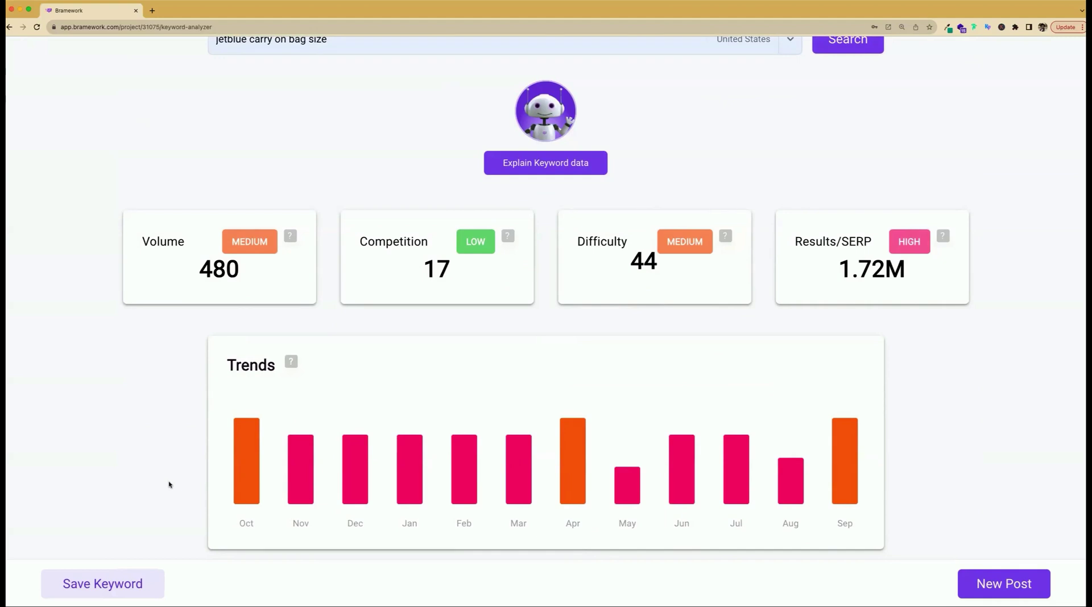
pyautogui.scroll(-1, 169, 484)
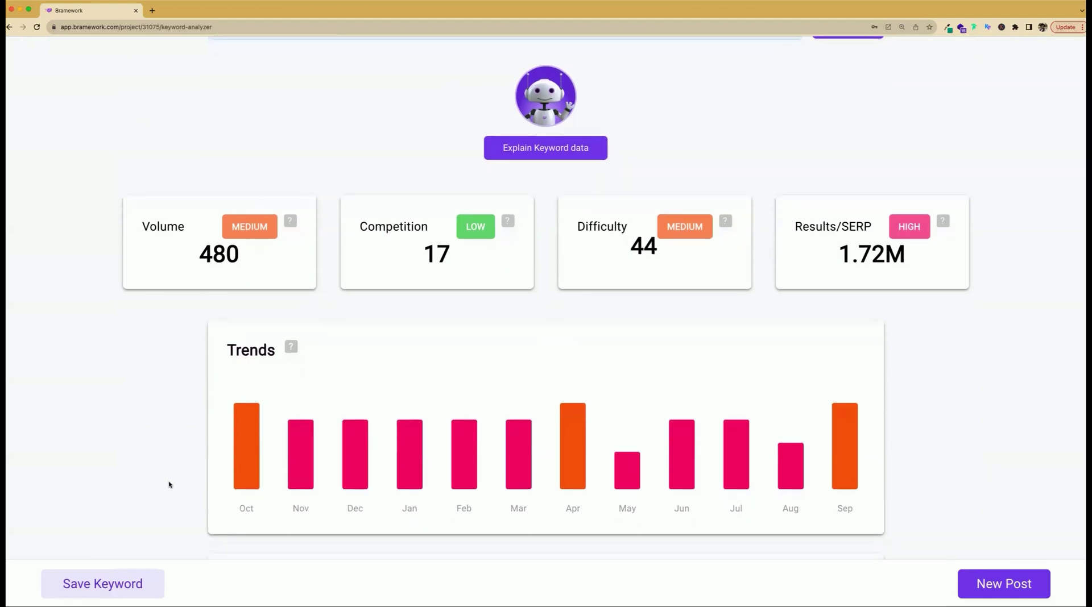
pyautogui.scroll(-1, 169, 484)
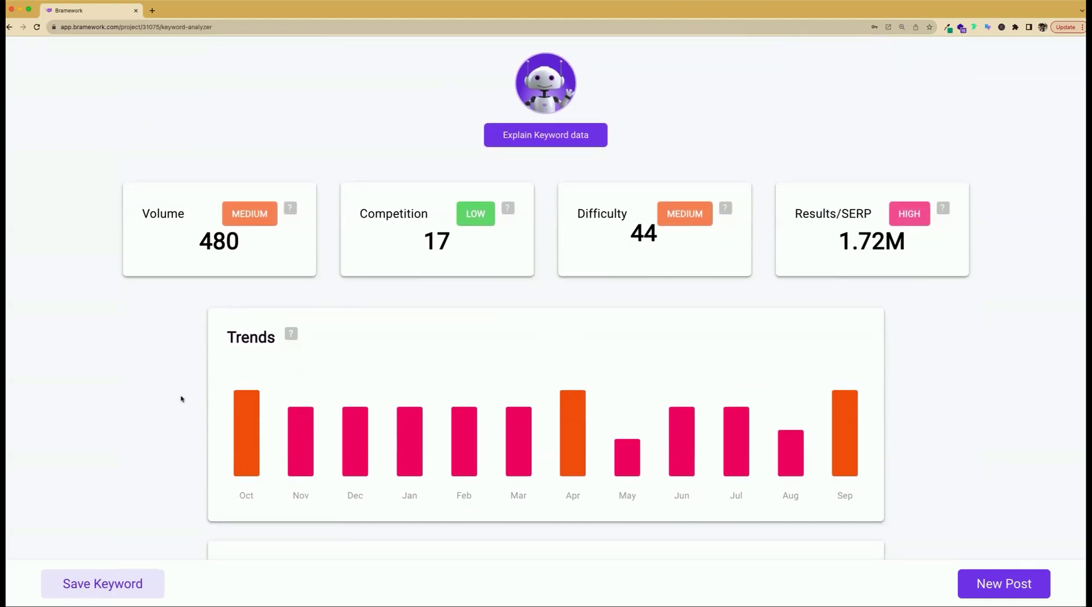
pyautogui.moveTo(290, 336)
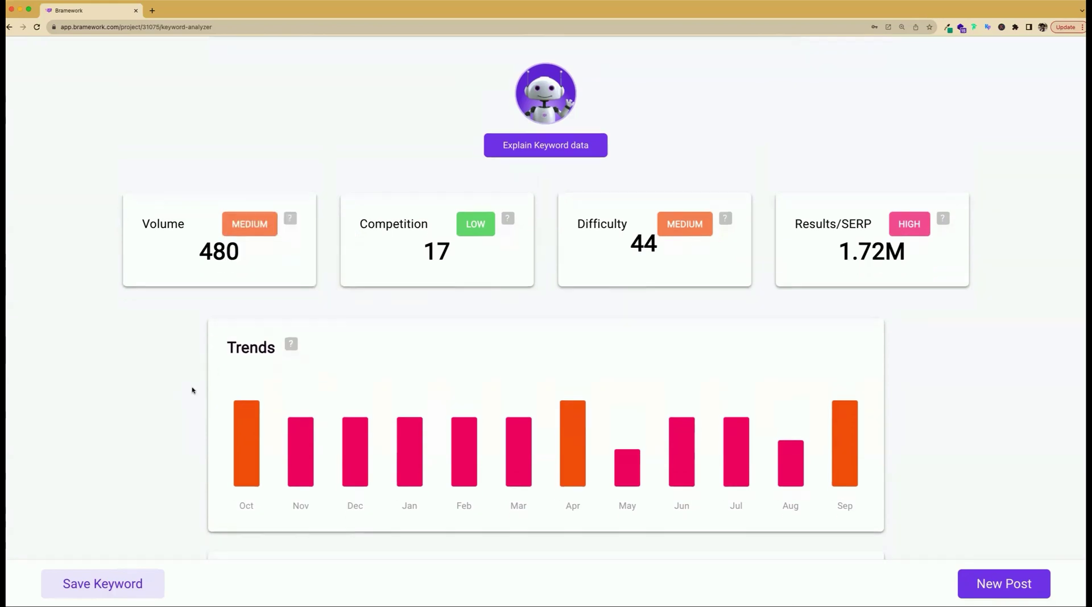
pyautogui.scroll(-5, 192, 389)
pyautogui.scroll(-4, 192, 390)
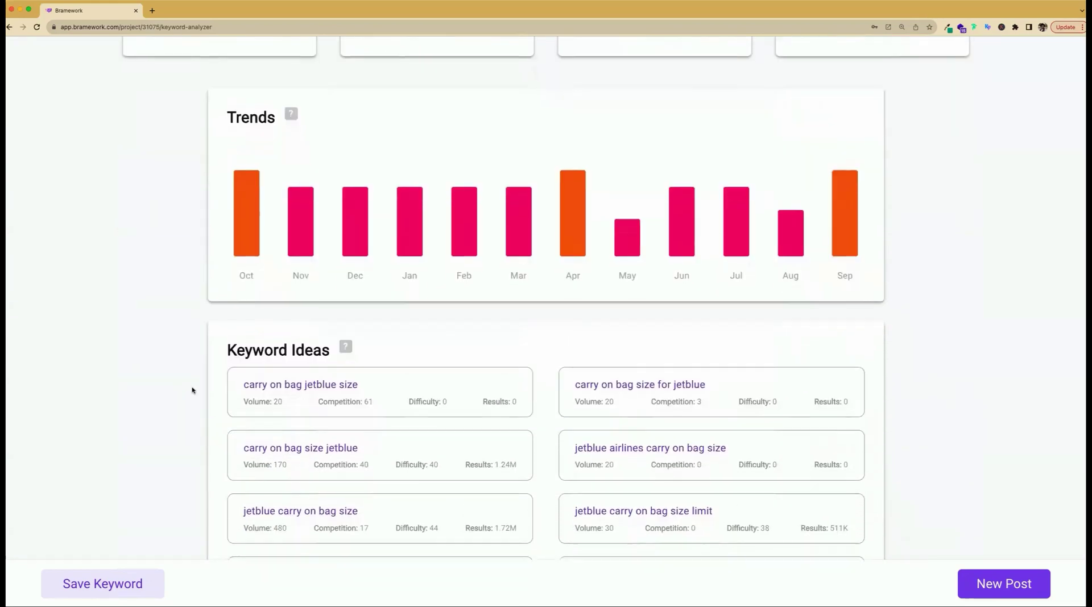
pyautogui.scroll(-2, 193, 390)
pyautogui.scroll(-3, 192, 390)
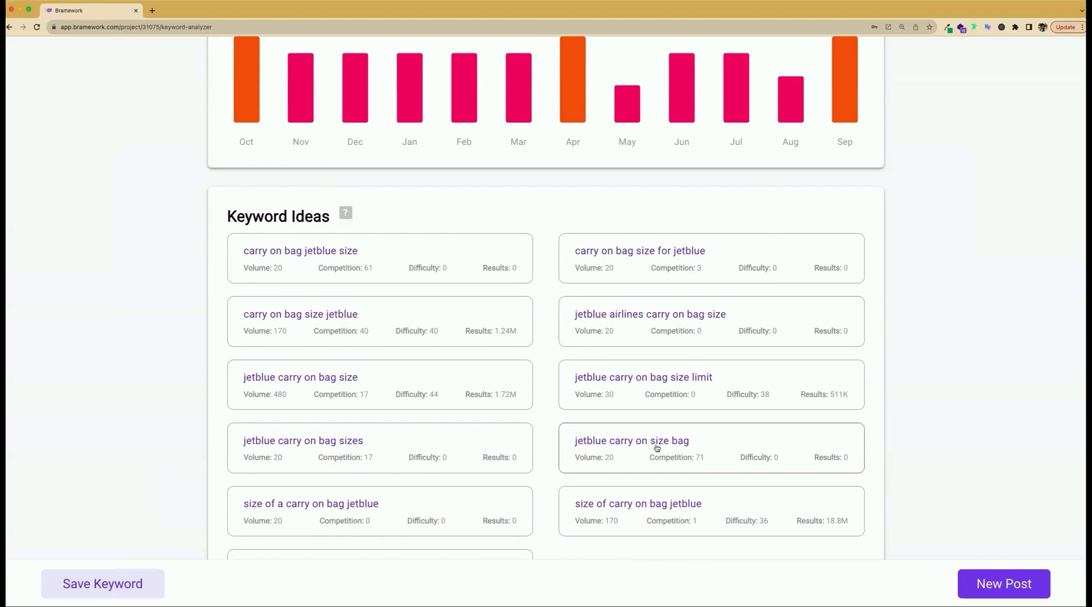
# - Review the top questions people ask and the top 10 ranking posts for the keyword
pyautogui.scroll(-3, 111, 428)
pyautogui.scroll(-5, 112, 429)
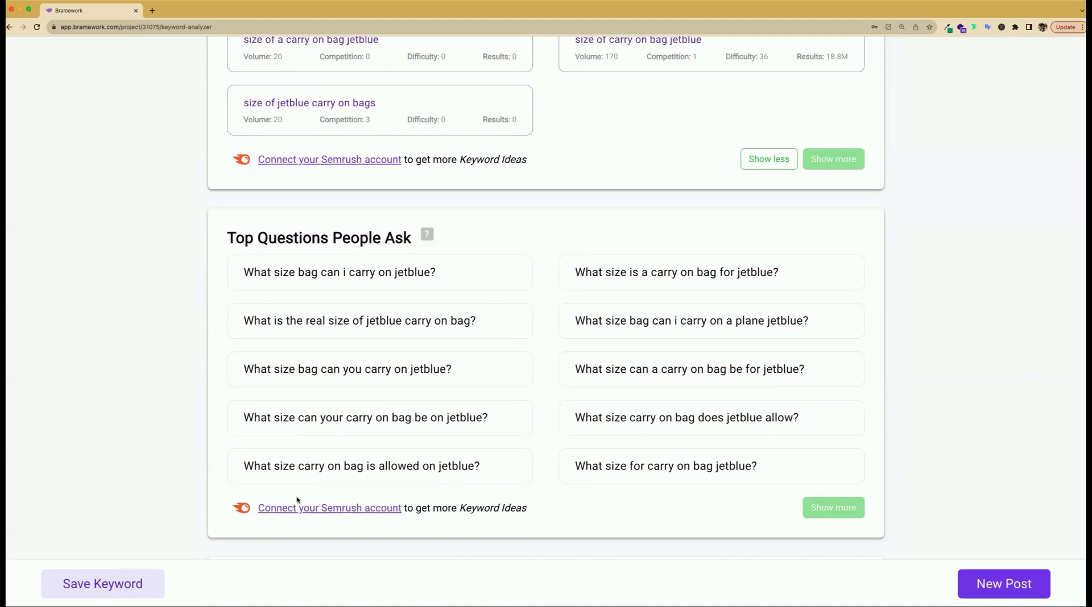
pyautogui.scroll(-1, 160, 517)
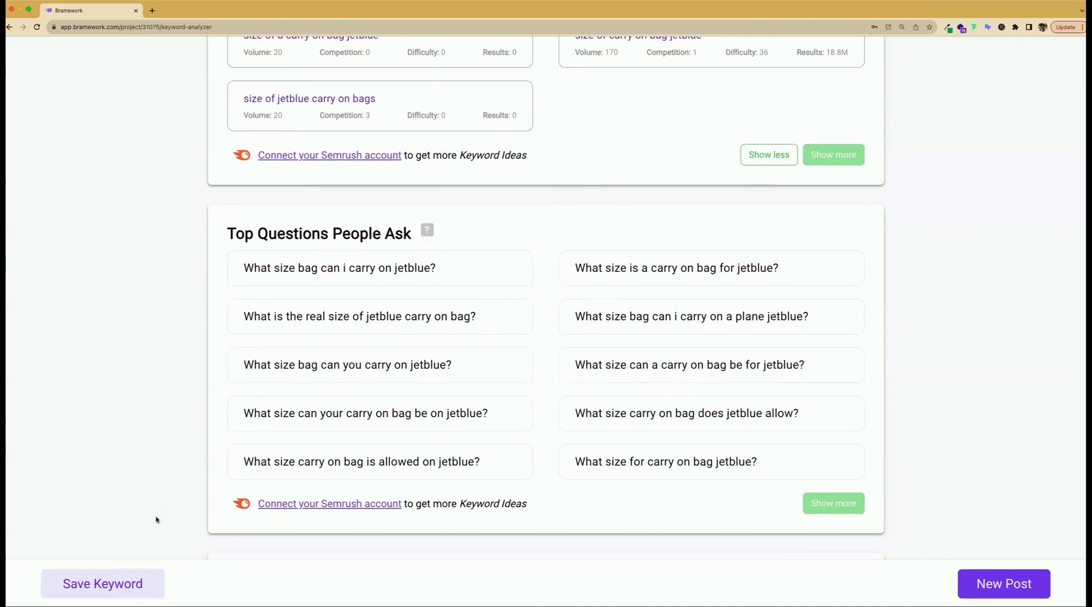
pyautogui.scroll(-5, 157, 519)
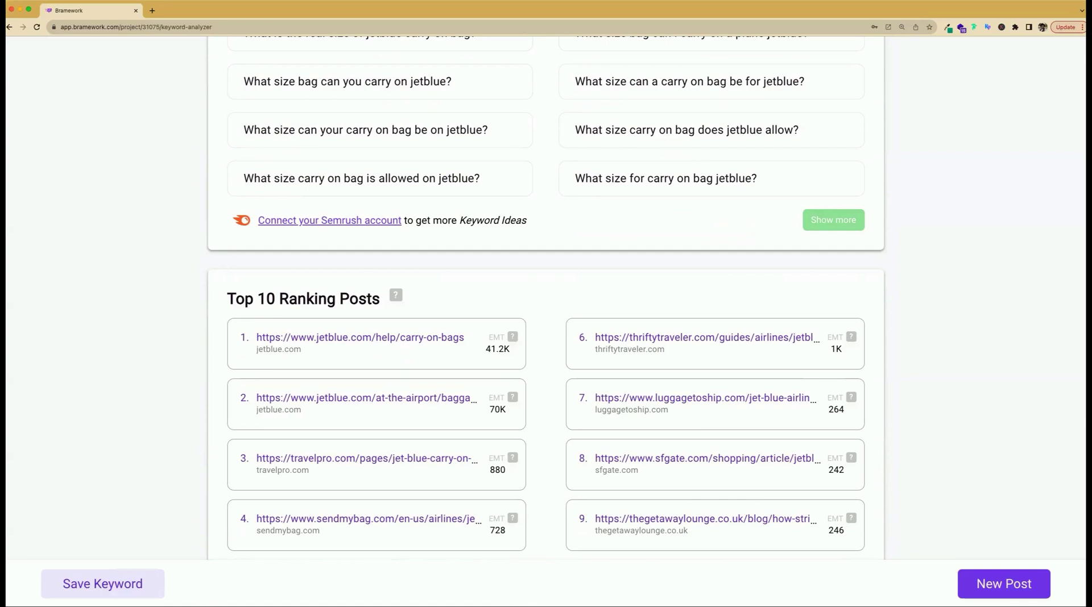
pyautogui.scroll(-2, 102, 358)
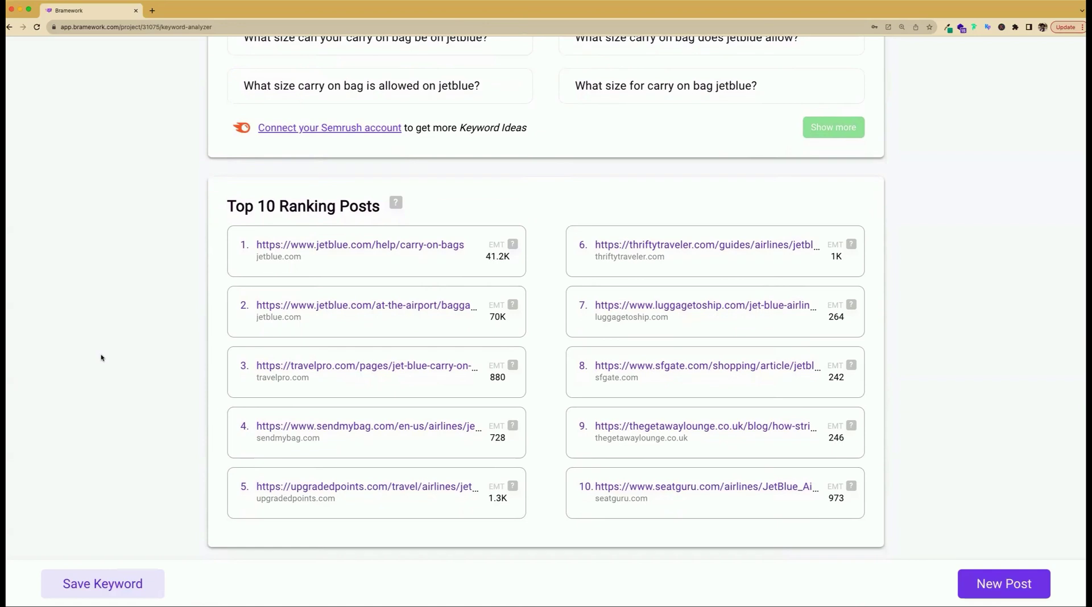
pyautogui.scroll(-1, 101, 357)
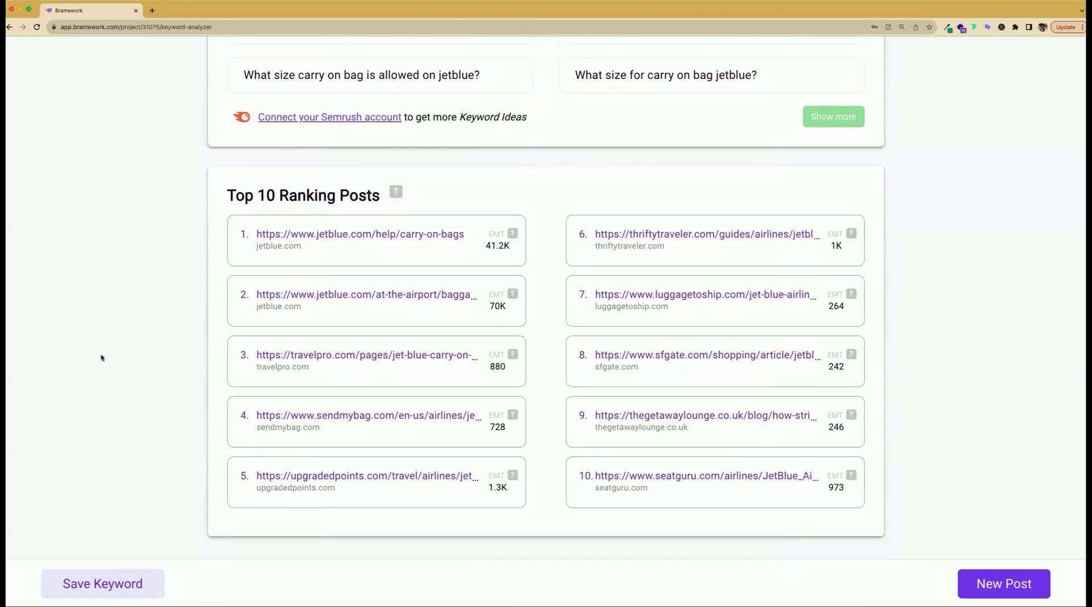
pyautogui.scroll(-1, 101, 358)
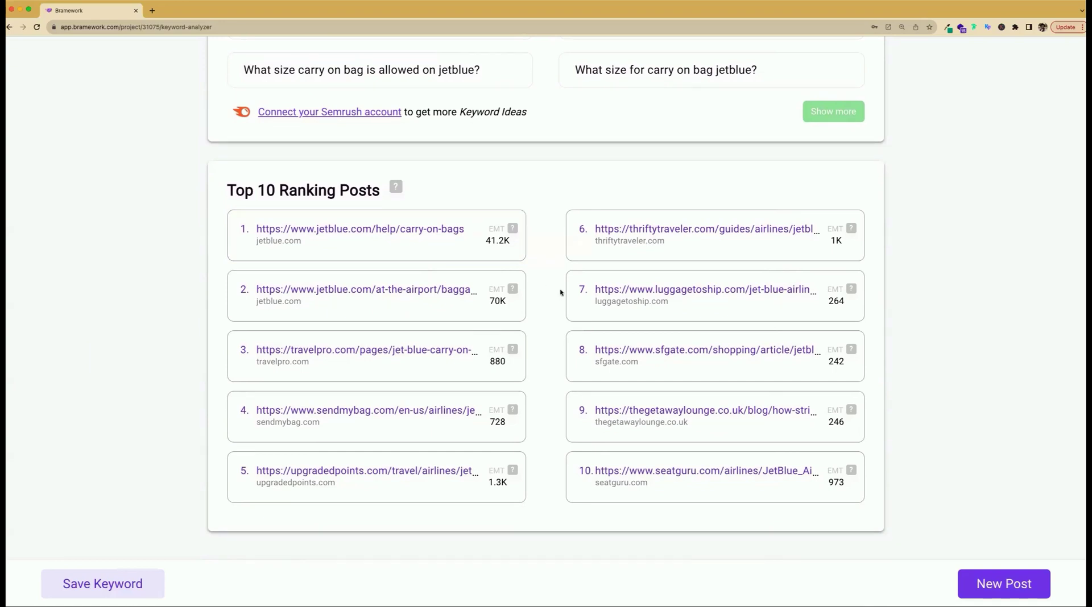
pyautogui.scroll(-1, 547, 303)
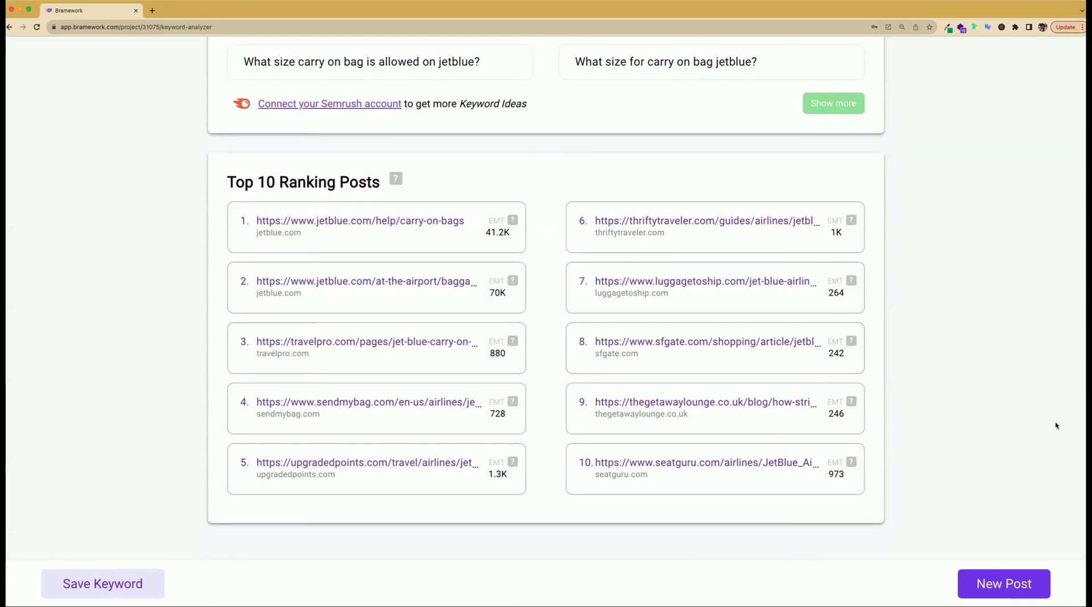
# - Create a new post from the keyword and add the AI-generated title "The Inside Scoop on JetBlue's Carry-On Bag Dimensions: How to Pack Smart and Travel Light"
pyautogui.click(994, 585)
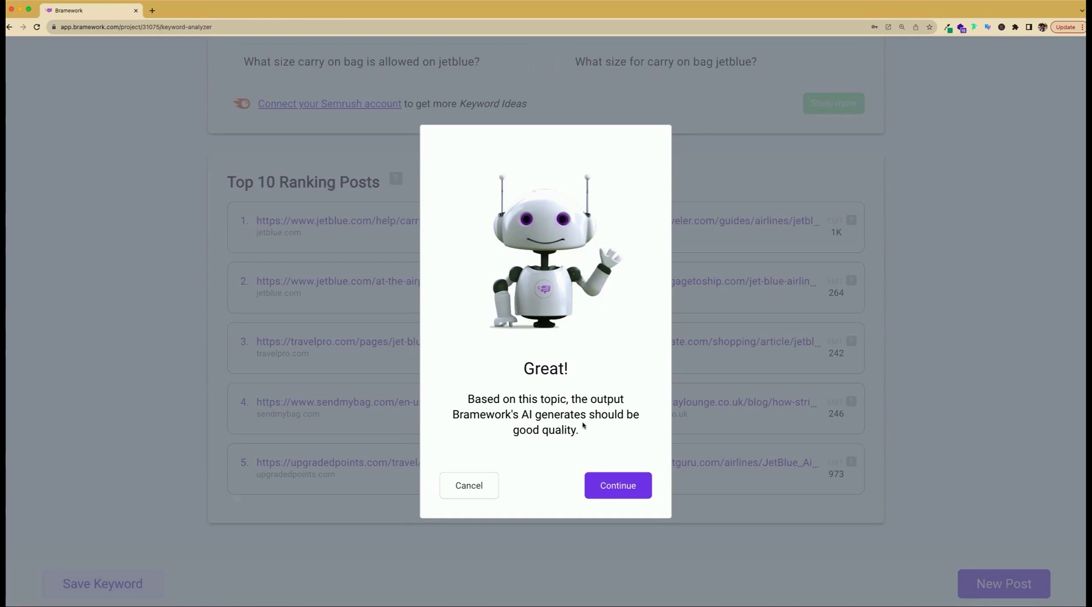
pyautogui.click(608, 487)
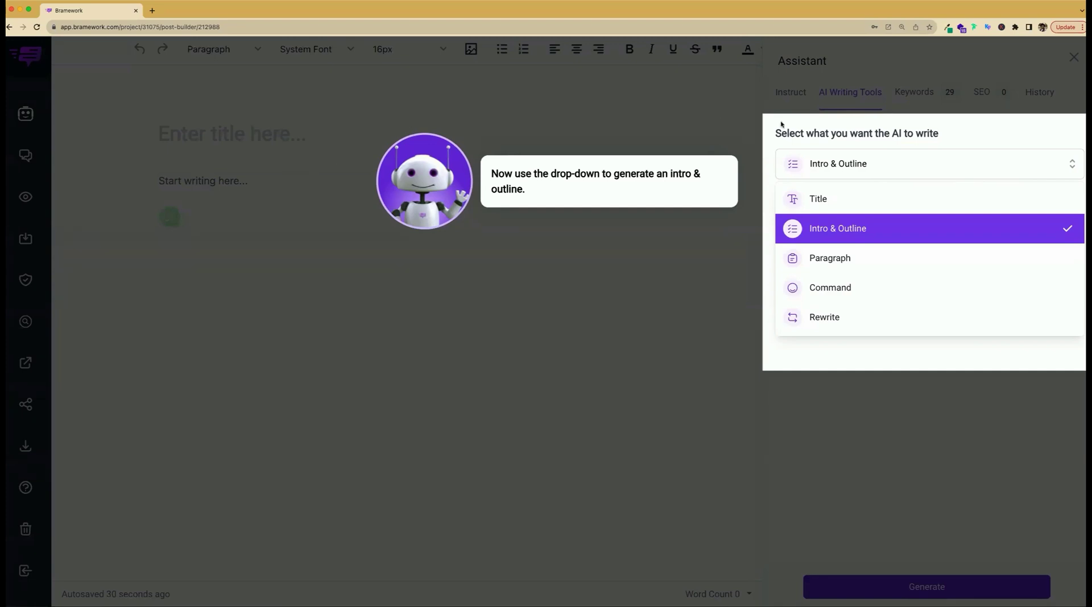
pyautogui.click(819, 199)
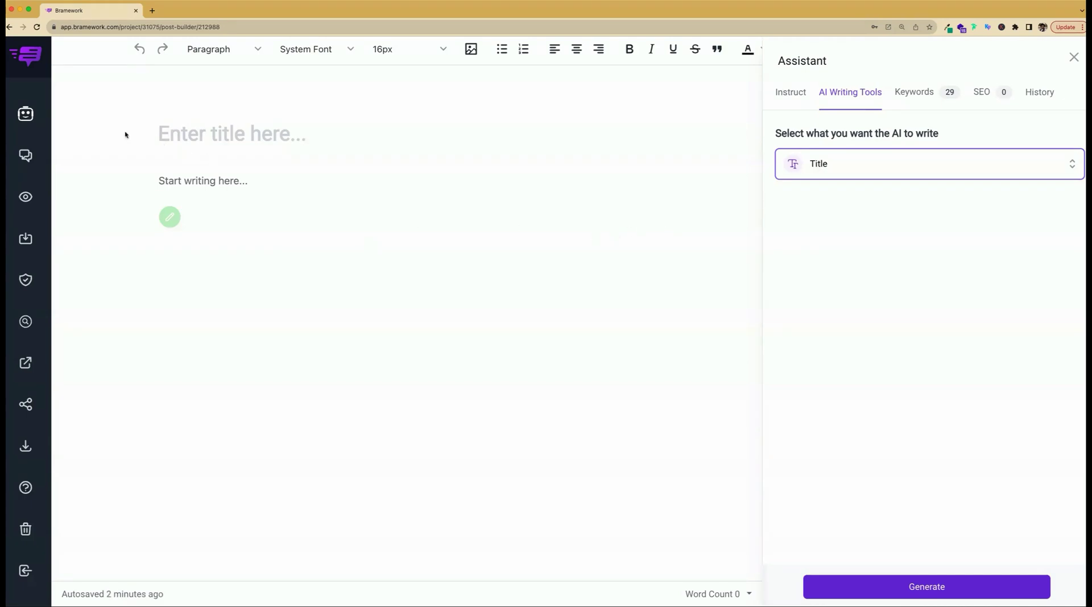
pyautogui.click(26, 116)
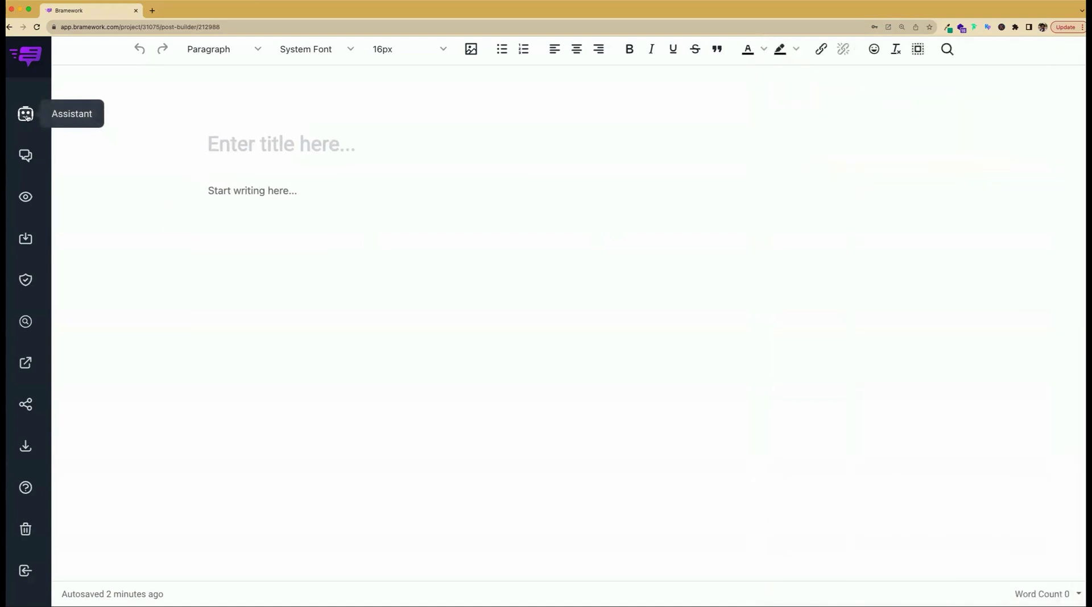
pyautogui.click(26, 115)
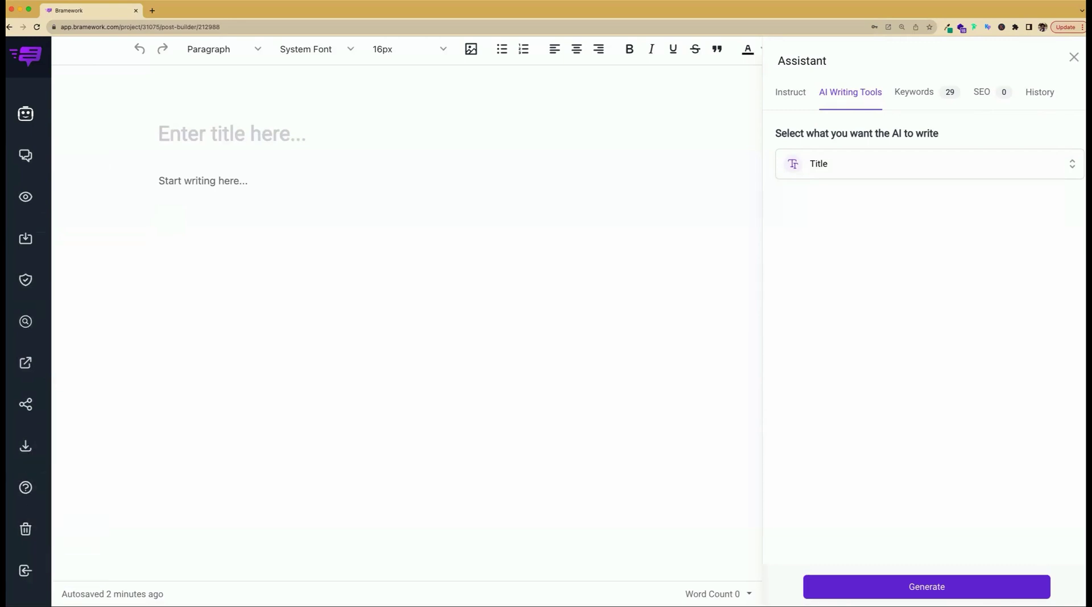
pyautogui.click(898, 583)
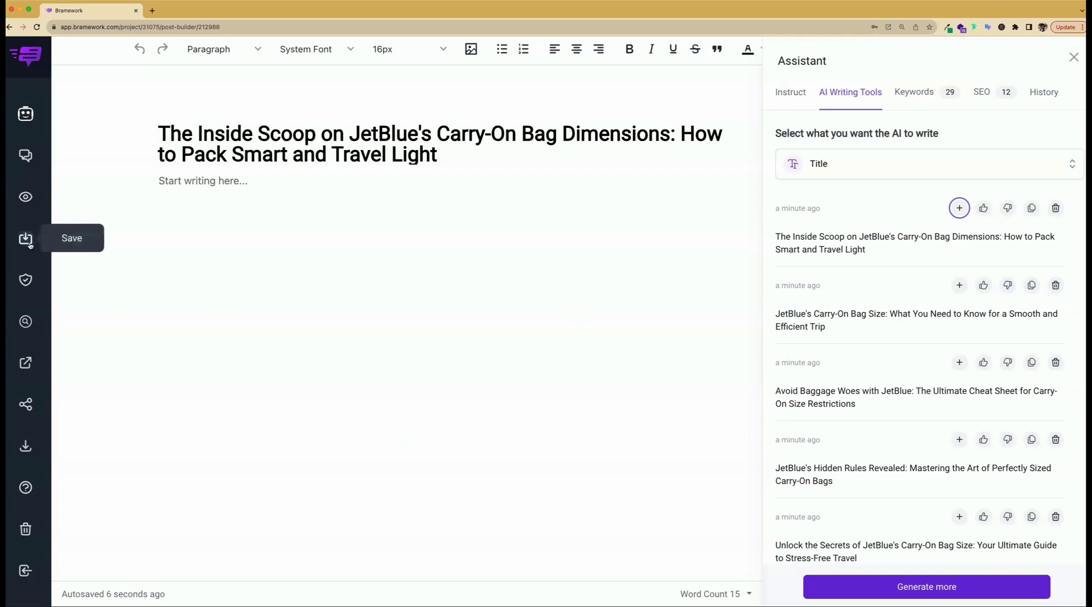
# - Write an opening paragraph about luggage costs and Jetblue carry-on bags below the title, starting "When you're thinking about hopping on a plane"
pyautogui.click(182, 181)
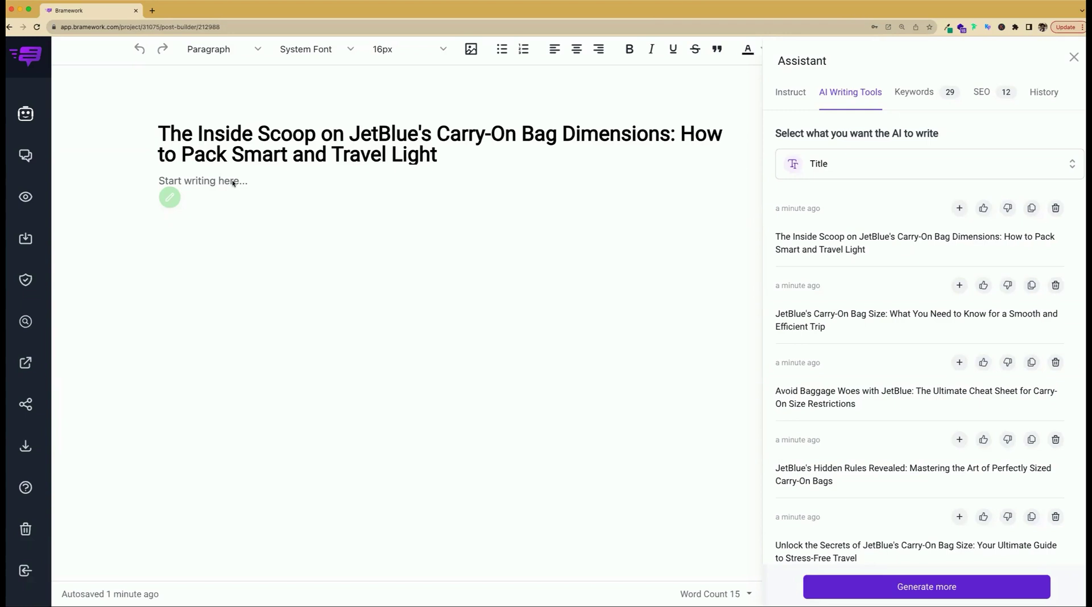
pyautogui.write('When you')
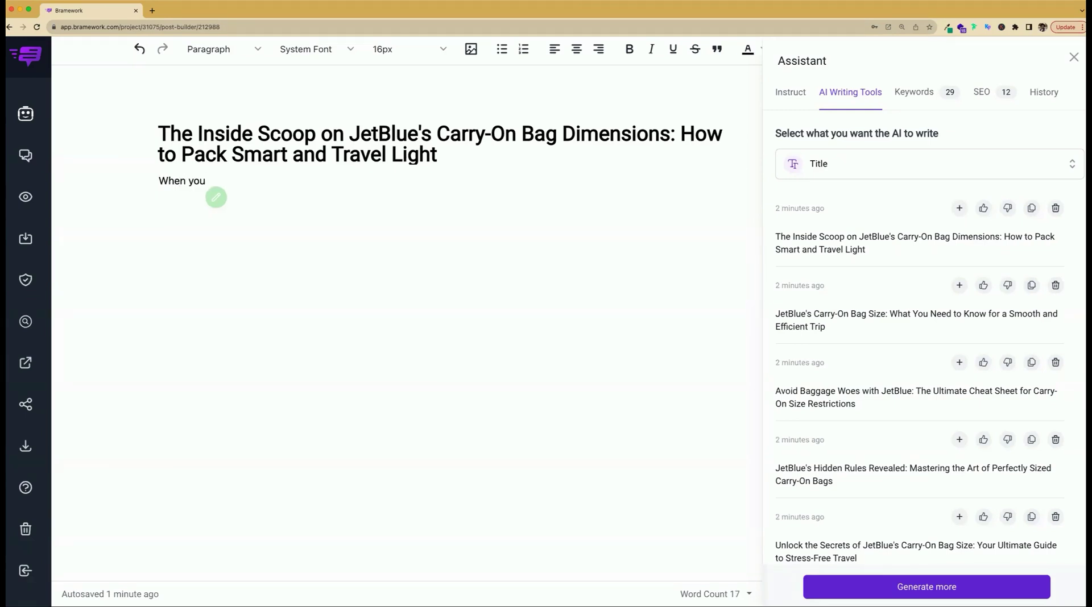
pyautogui.write("'re thinki")
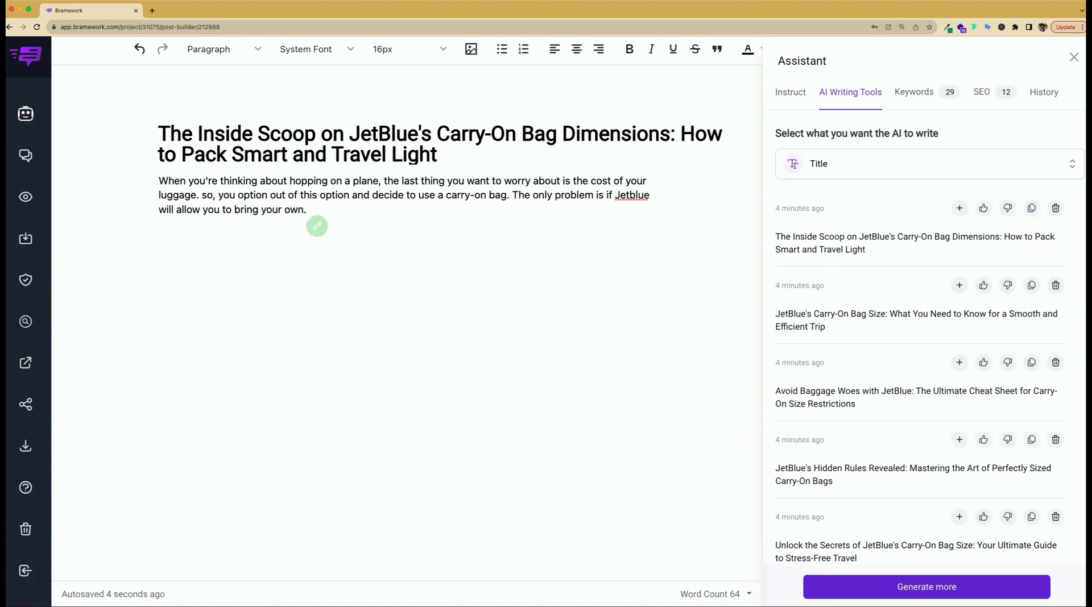
# - Generate an Intro & Outline with the FAQ style outline off and insert it below the opening paragraph
pyautogui.click(842, 165)
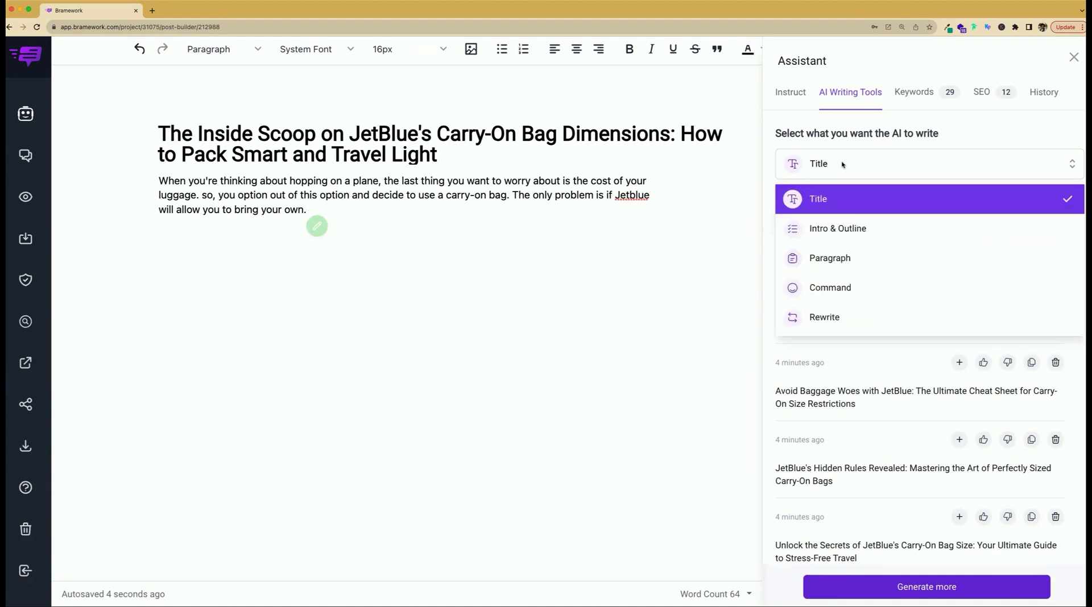
pyautogui.click(799, 231)
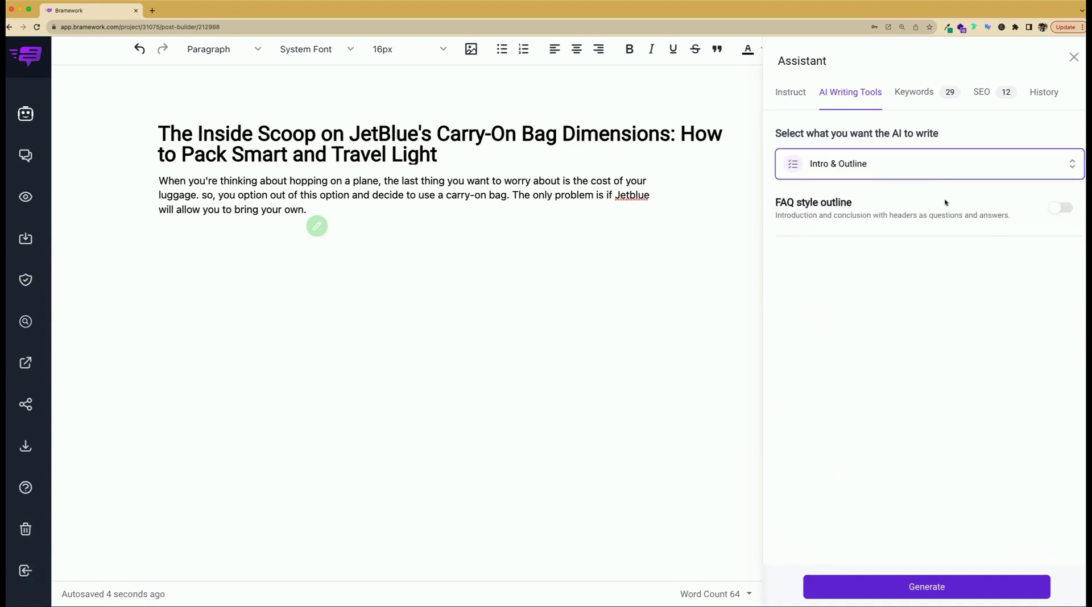
pyautogui.click(1058, 211)
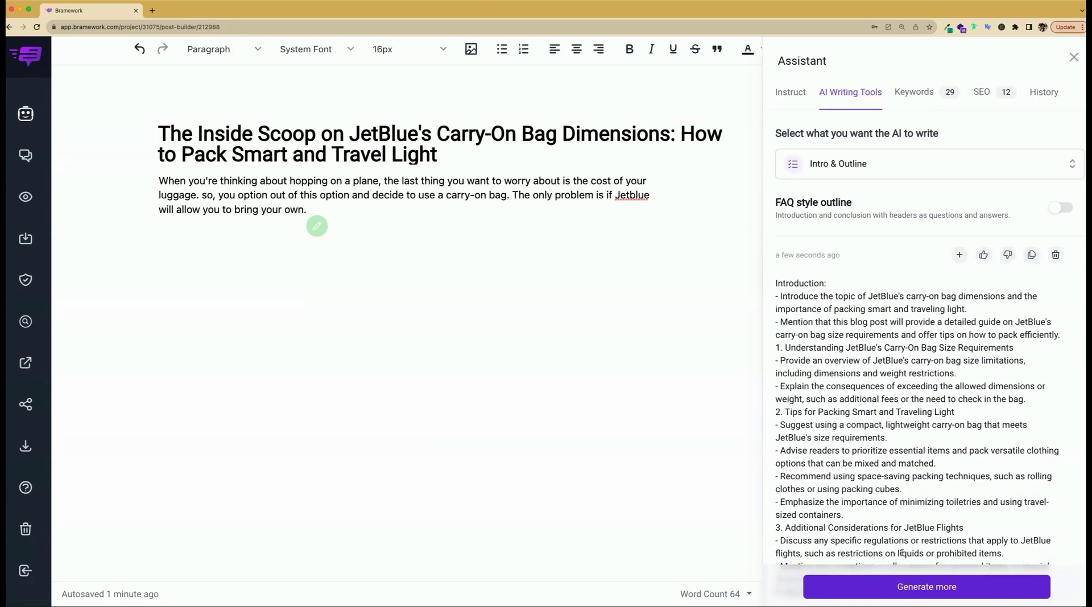
pyautogui.click(959, 257)
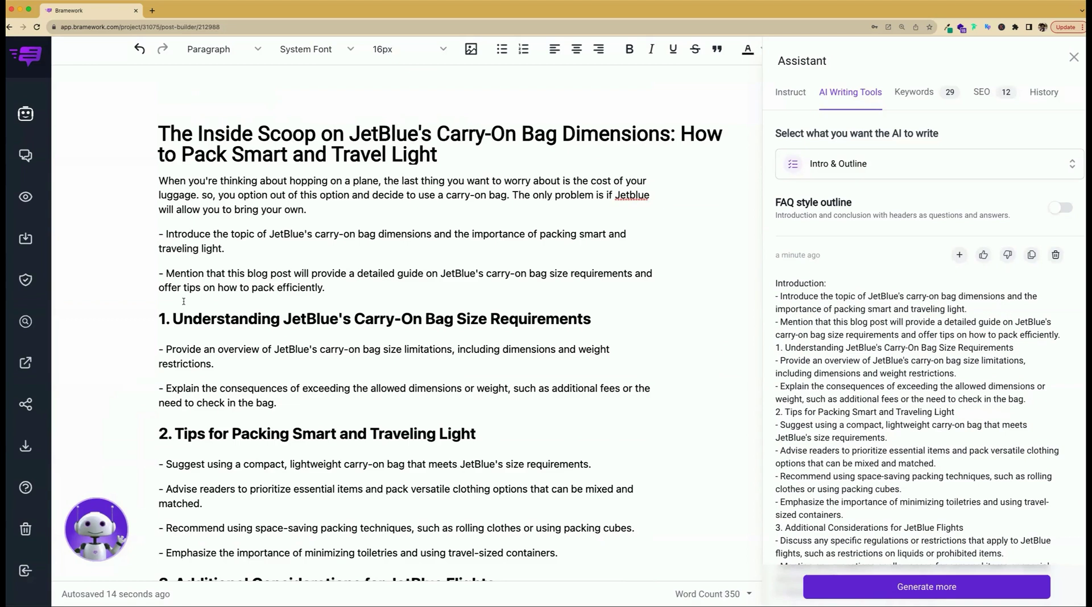
# - Expand the intro outline point "Introduce the topic of JetBlue's carry-on bag dimensions" into an AI paragraph and remove the introduction's outline bullets
pyautogui.moveTo(231, 249)
pyautogui.mouseDown()
pyautogui.moveTo(161, 248)
pyautogui.moveTo(178, 234)
pyautogui.moveTo(213, 235)
pyautogui.moveTo(227, 250)
pyautogui.mouseUp()
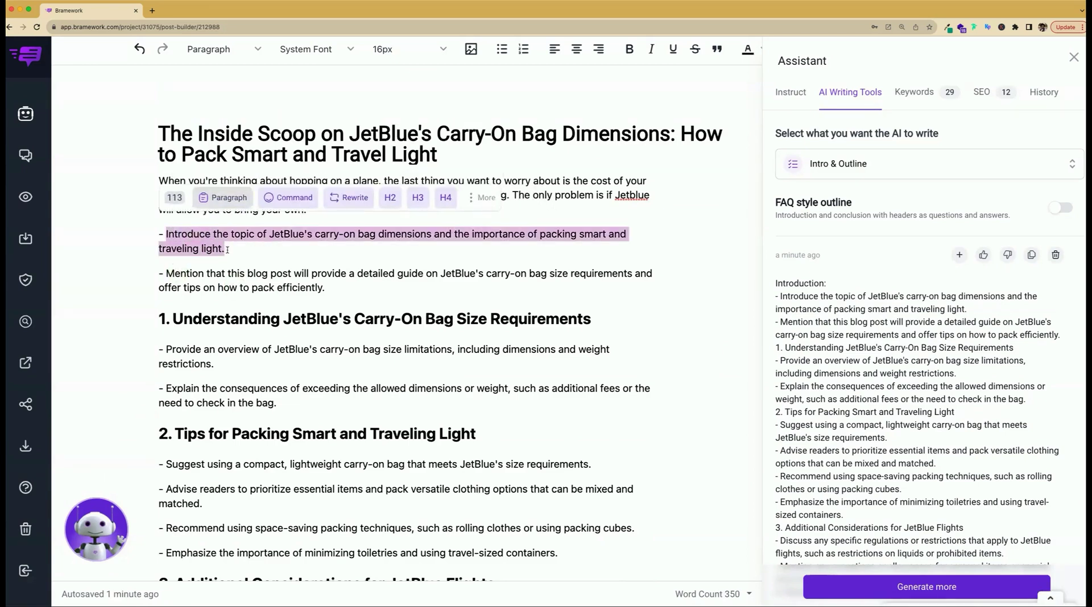
pyautogui.click(221, 199)
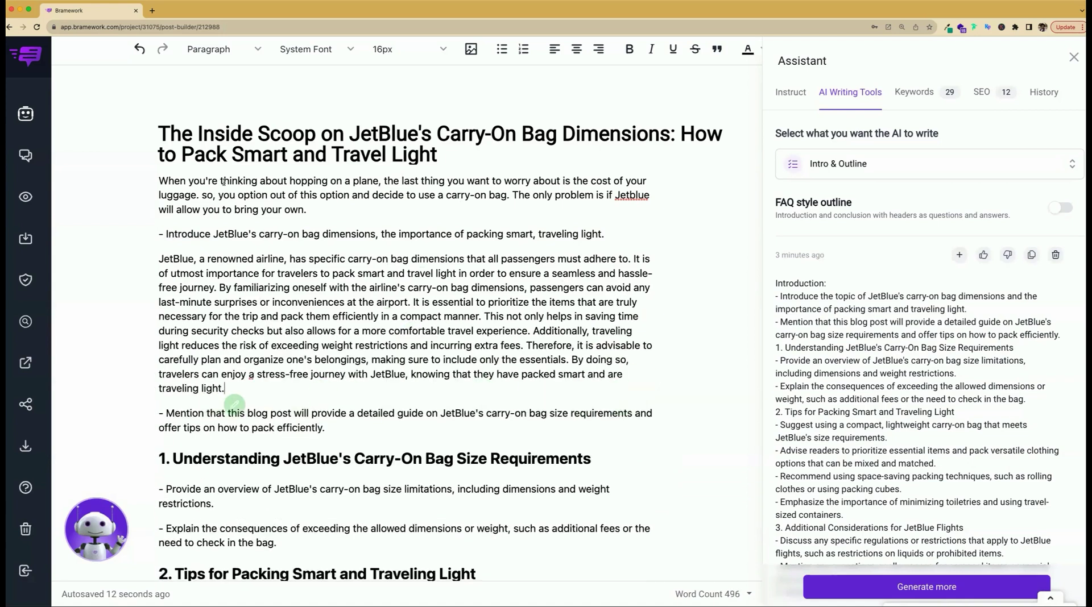
pyautogui.doubleClick(180, 234)
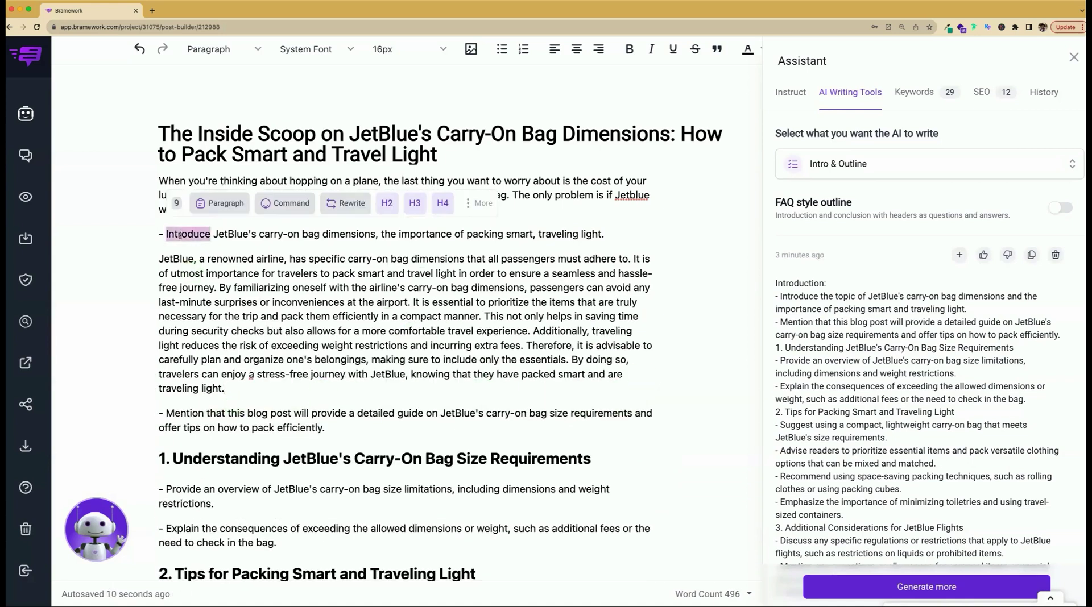
pyautogui.tripleClick(180, 235)
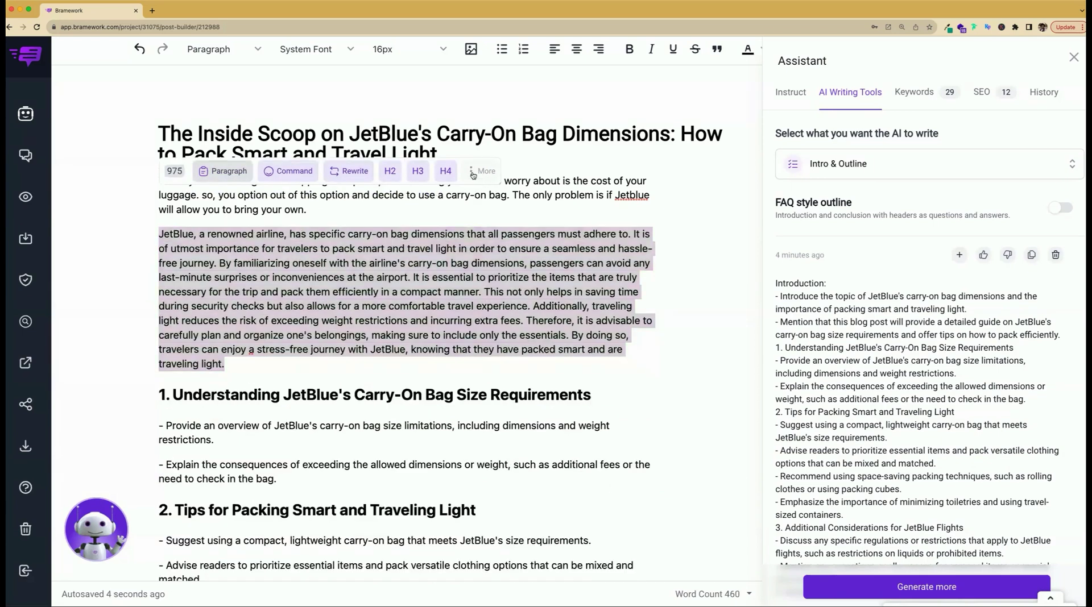
# - Split the generated JetBlue introduction paragraph into shorter paragraphs with the magic Spacer
pyautogui.click(482, 171)
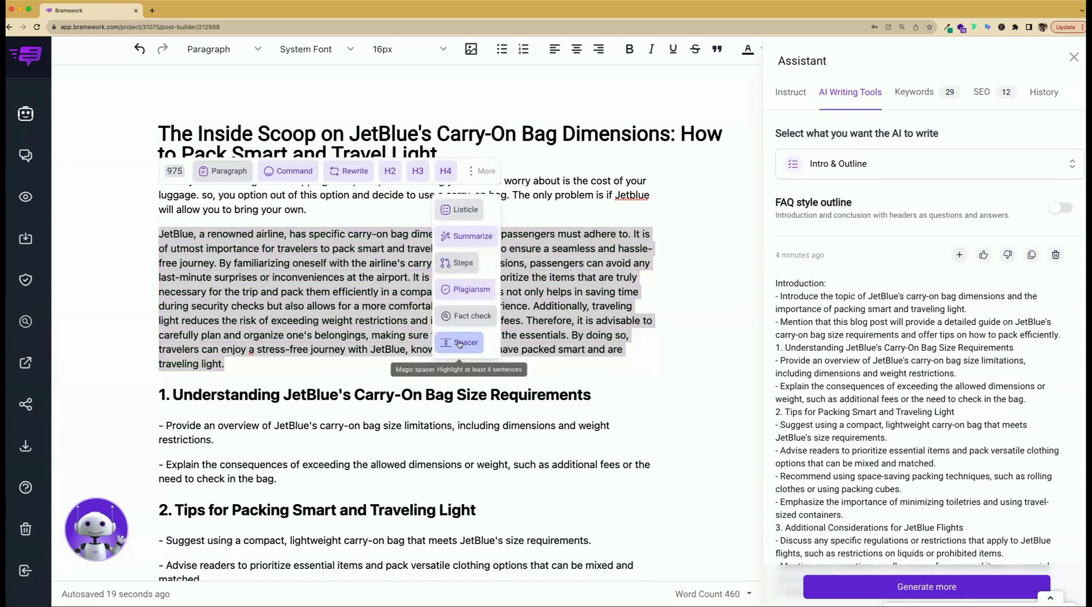
pyautogui.click(459, 342)
# - Generate AI paragraph text for the section heading "Tips for Packing Smart and Traveling Light"
pyautogui.scroll(-3, 450, 346)
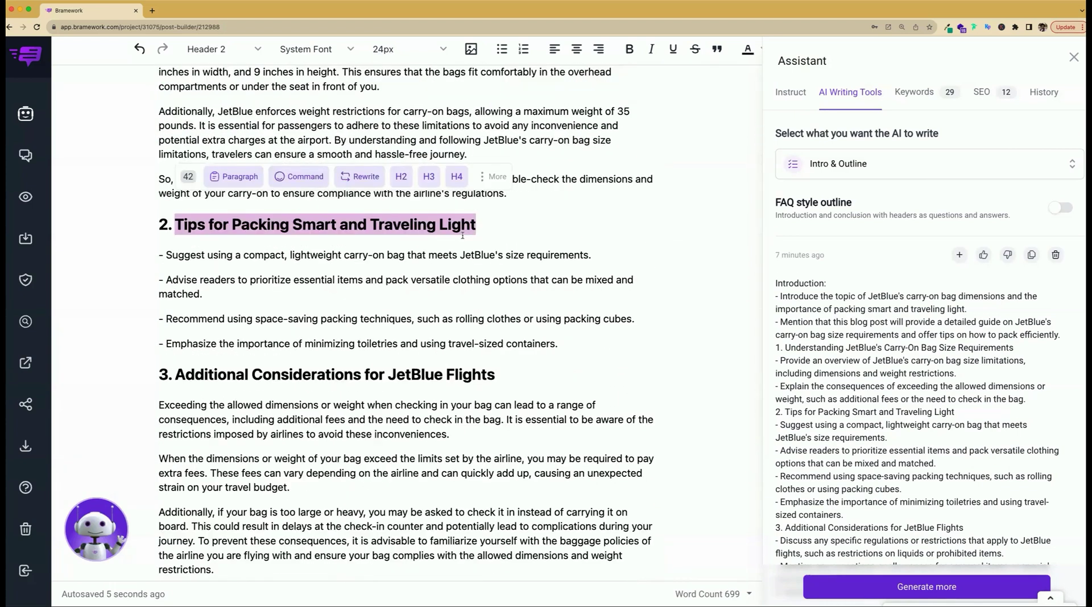
pyautogui.click(240, 181)
pyautogui.scroll(3, 469, 158)
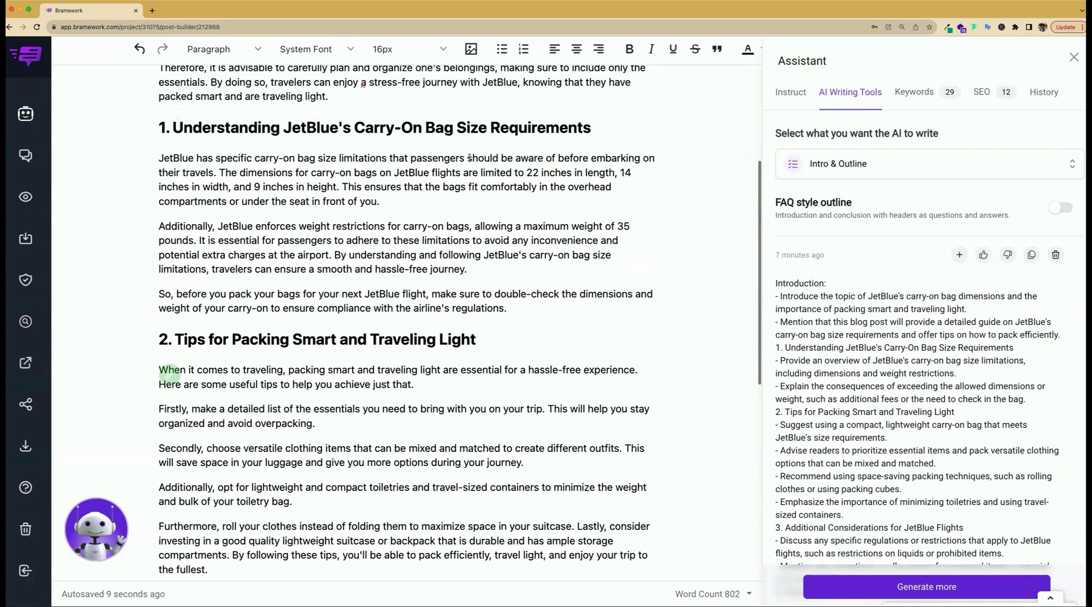
# - Fact-check the sentence limiting carry-on bags to 22 by 14 by 9 inches, and review the claim and its evidences
pyautogui.scroll(1, 470, 158)
pyautogui.scroll(1, 469, 158)
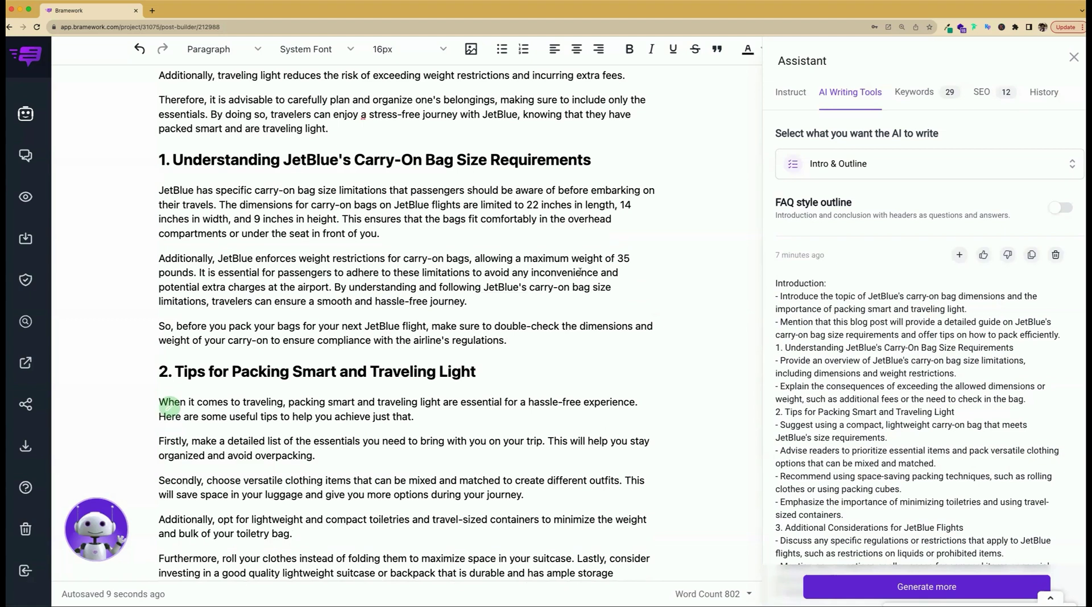
pyautogui.scroll(3, 580, 273)
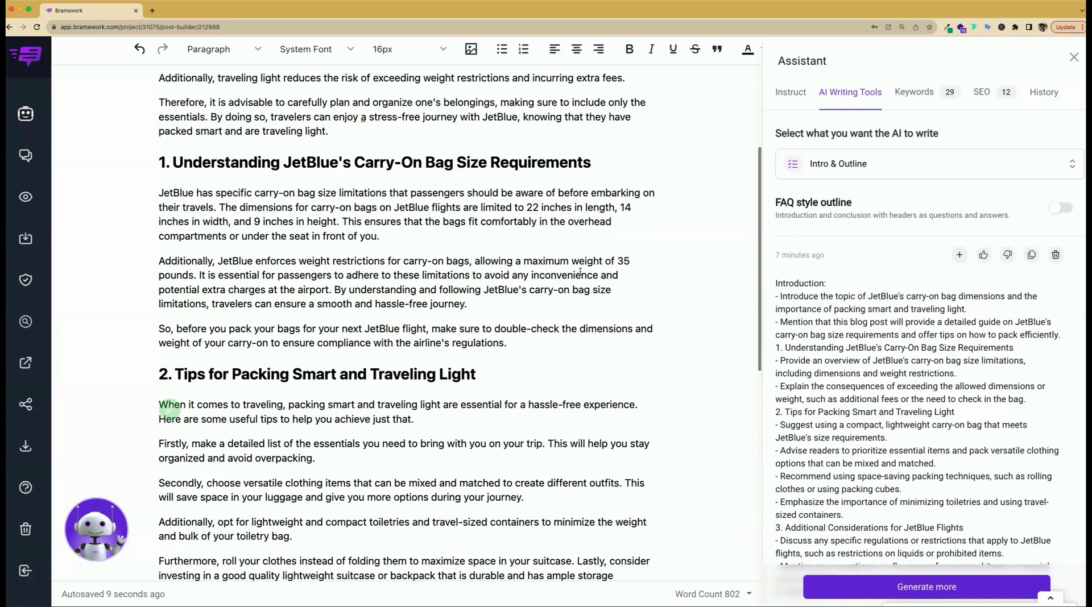
pyautogui.scroll(3, 580, 271)
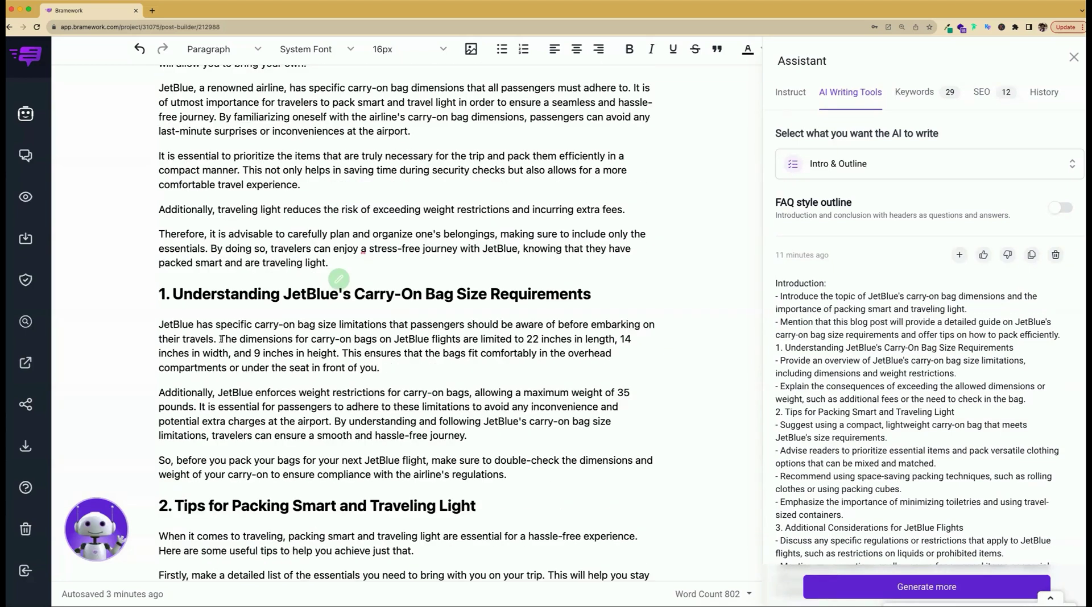
pyautogui.moveTo(220, 340); pyautogui.dragTo(339, 354)
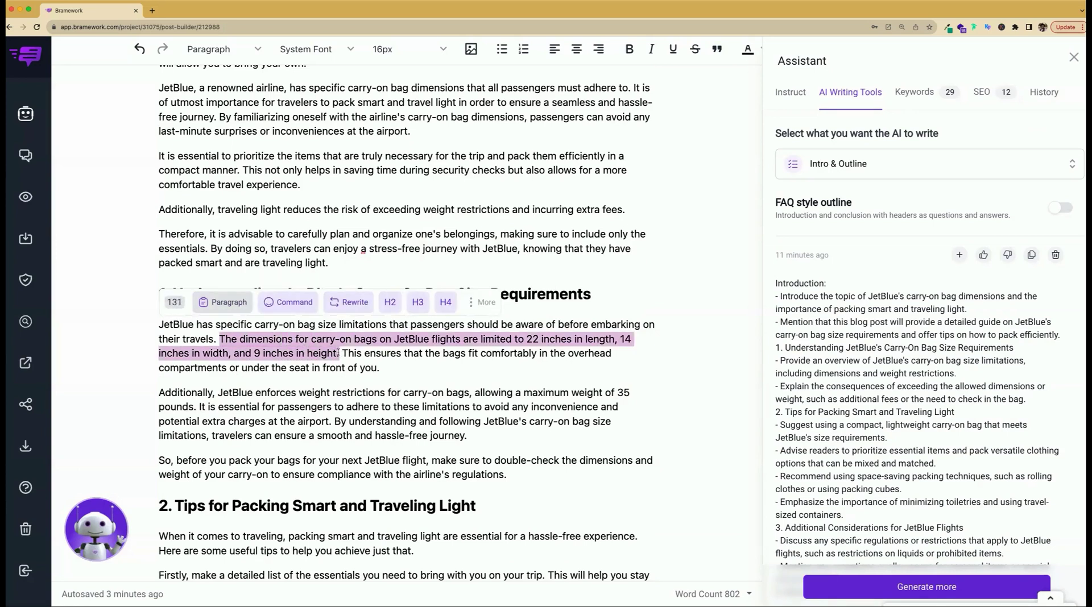
pyautogui.click(490, 310)
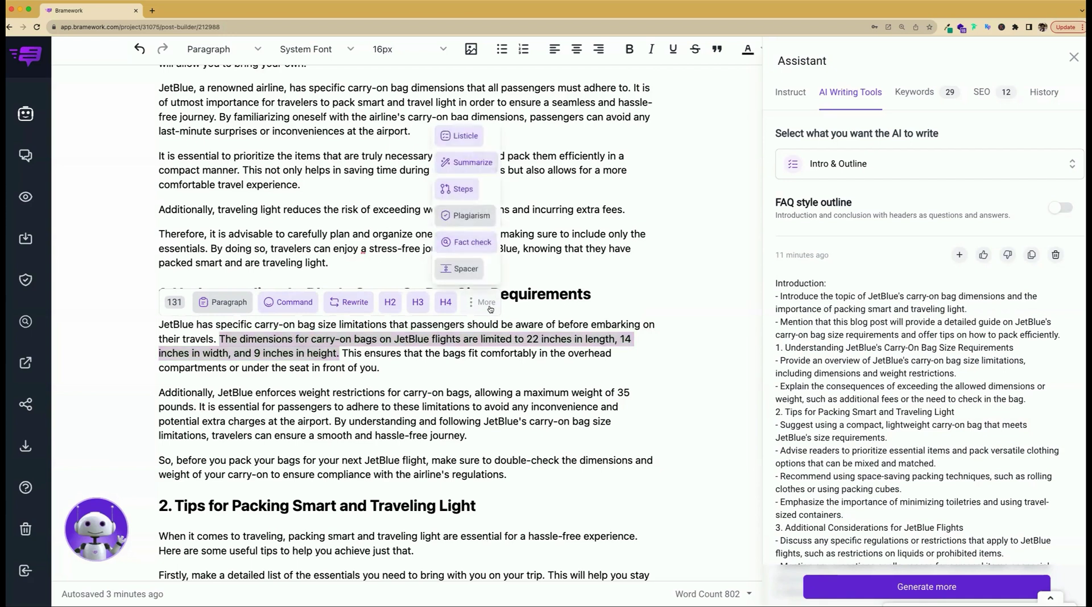
pyautogui.click(482, 242)
pyautogui.click(483, 243)
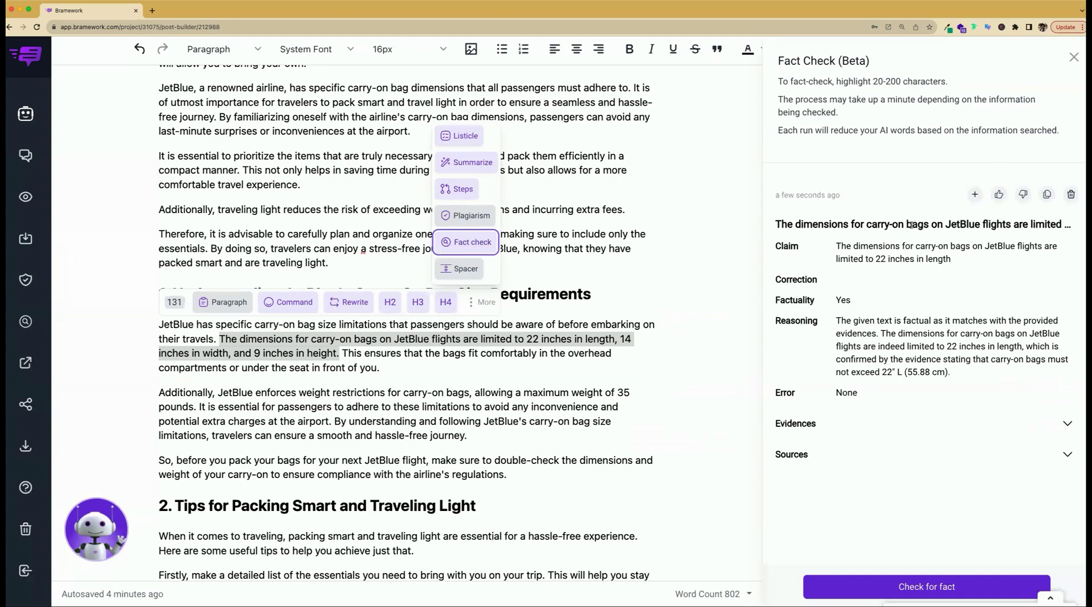
pyautogui.moveTo(837, 246); pyautogui.dragTo(836, 301)
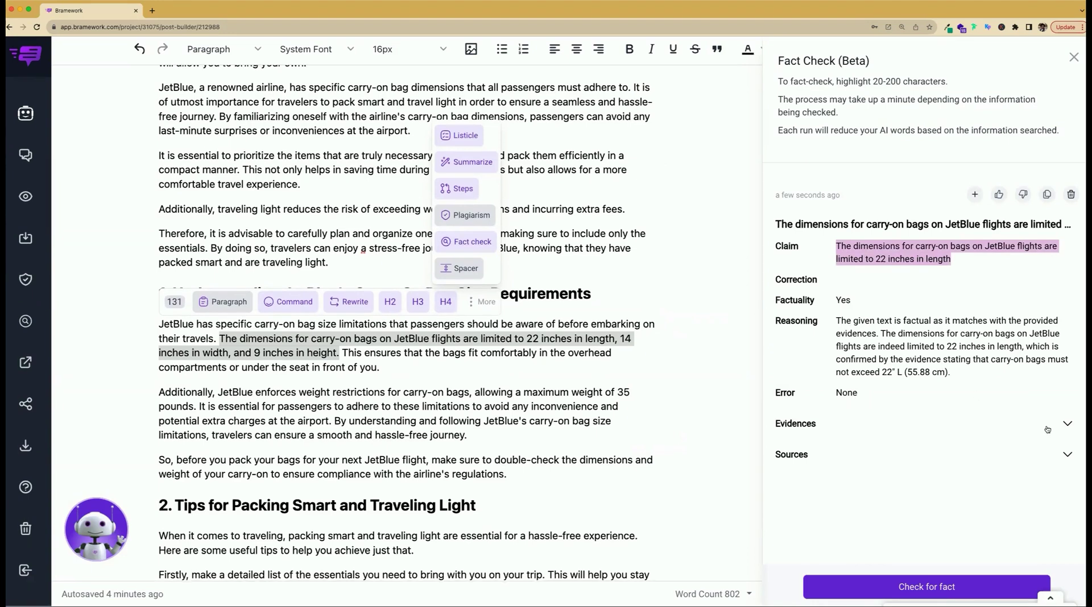
pyautogui.click(1047, 429)
pyautogui.scroll(-5, 1027, 436)
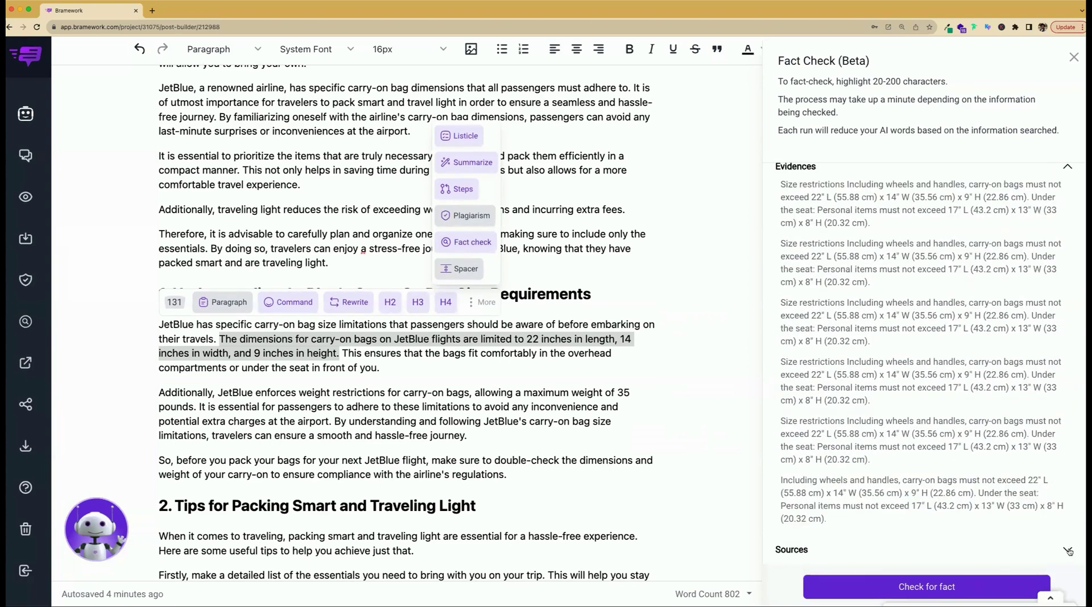
pyautogui.click(1067, 550)
# - Fact-check the sentence stating that JetBlue enforces weight restrictions with a maximum of 35 pounds
pyautogui.click(160, 465)
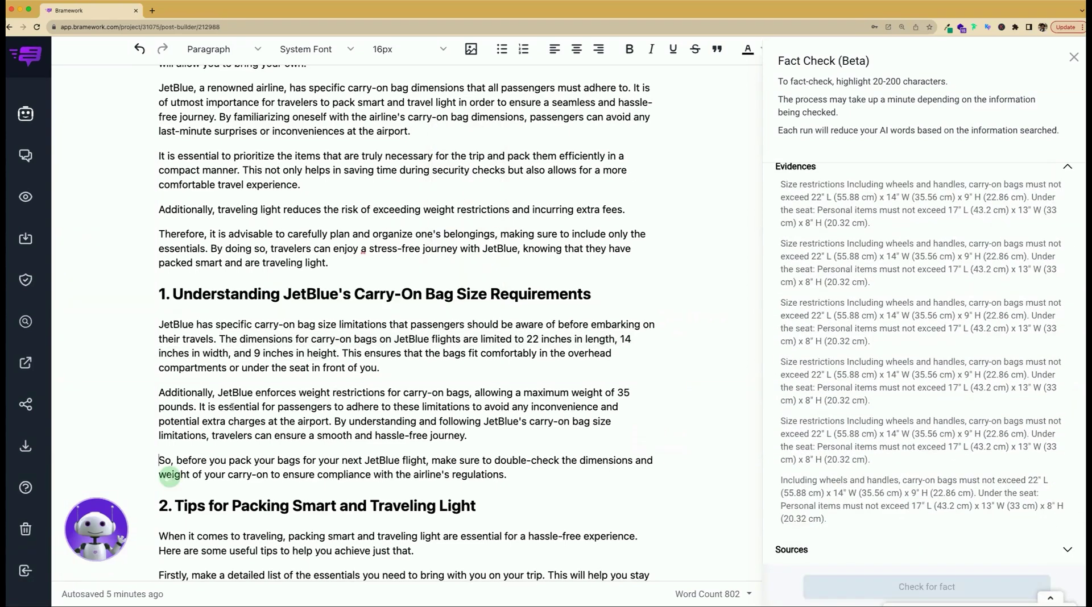
pyautogui.moveTo(218, 393); pyautogui.dragTo(196, 407)
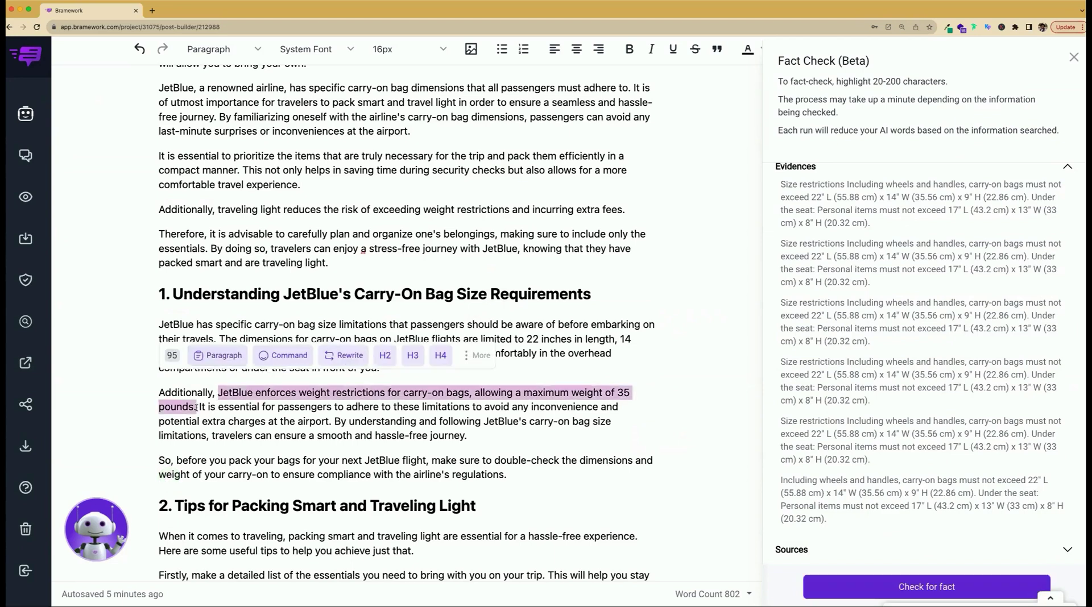
pyautogui.click(481, 363)
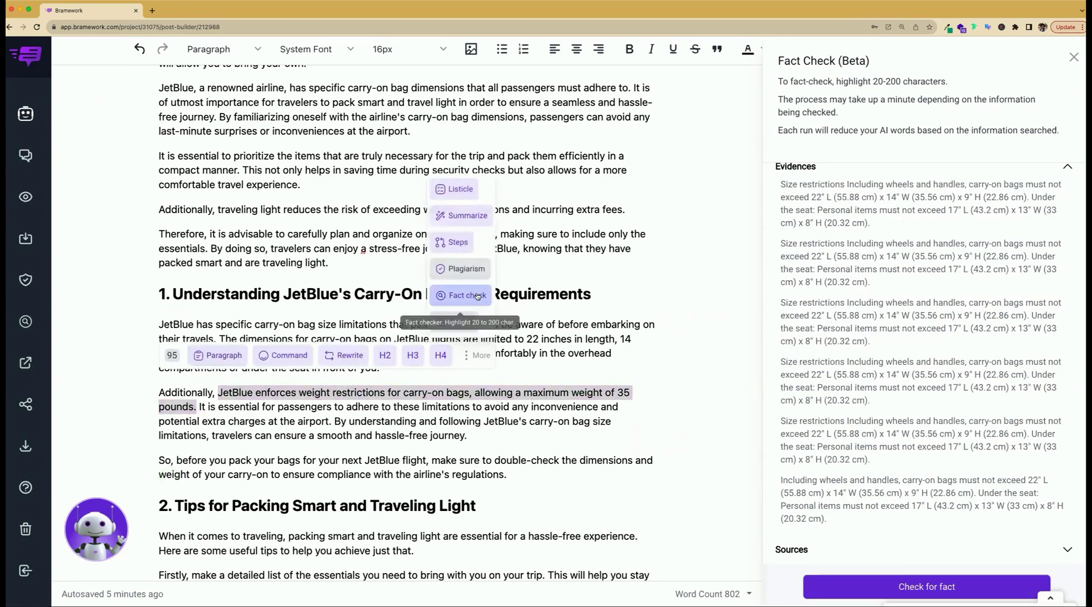
pyautogui.click(478, 295)
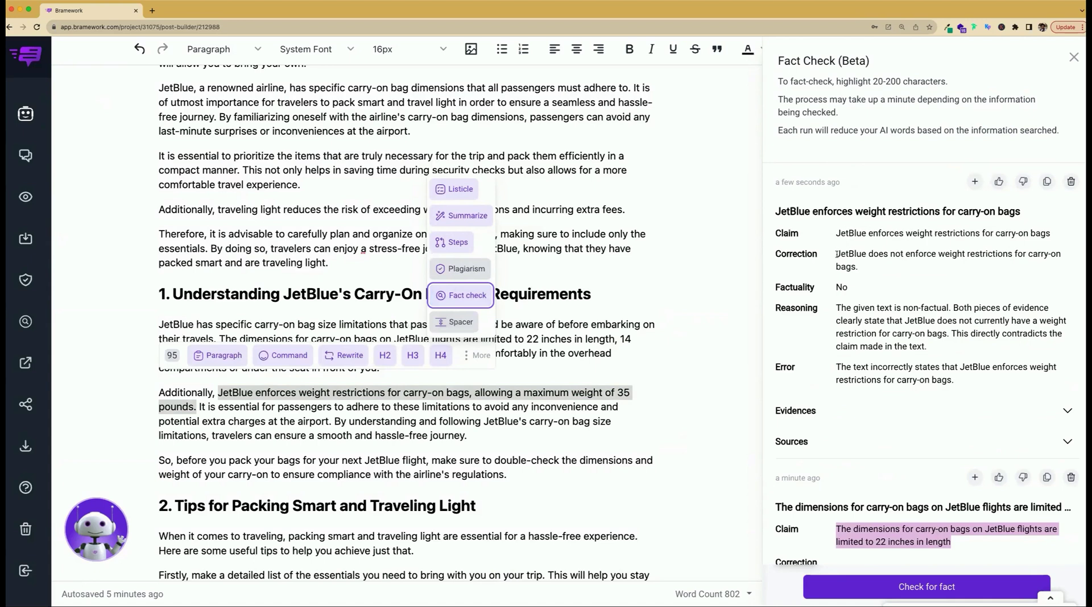
# - Review the correction, reasoning, evidences and sources of the fact check on carry-on weight restrictions
pyautogui.moveTo(837, 254); pyautogui.dragTo(858, 268)
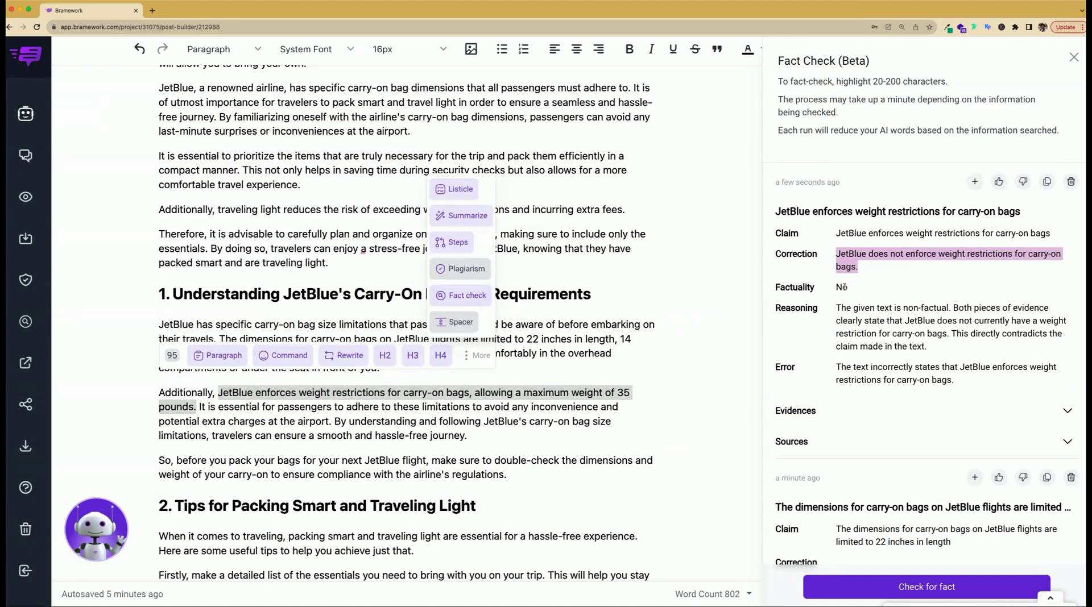
pyautogui.click(841, 289)
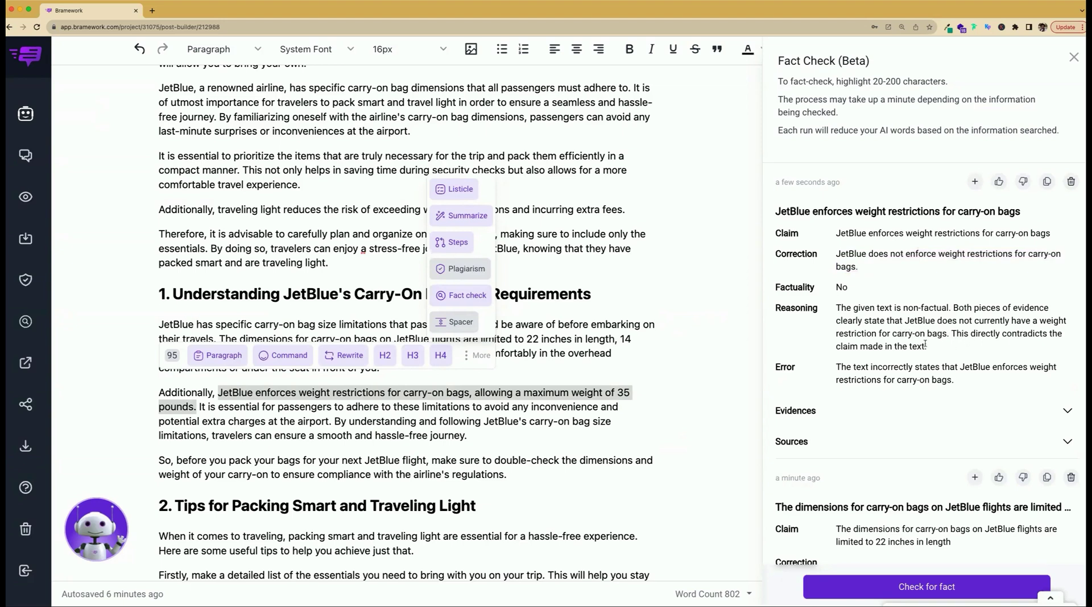
pyautogui.scroll(-2, 926, 356)
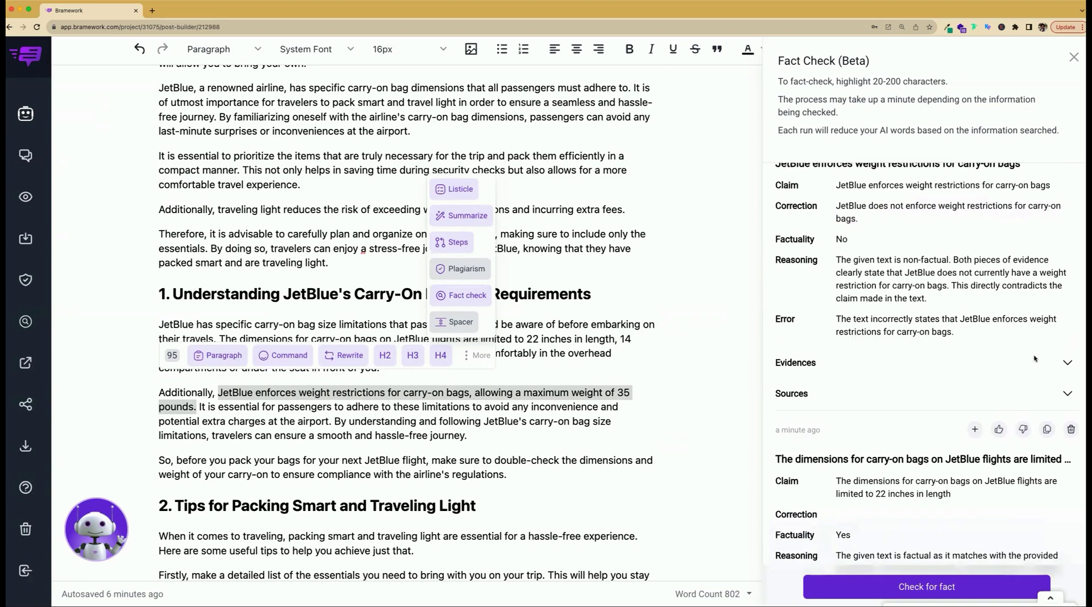
pyautogui.click(1067, 364)
pyautogui.scroll(-4, 939, 398)
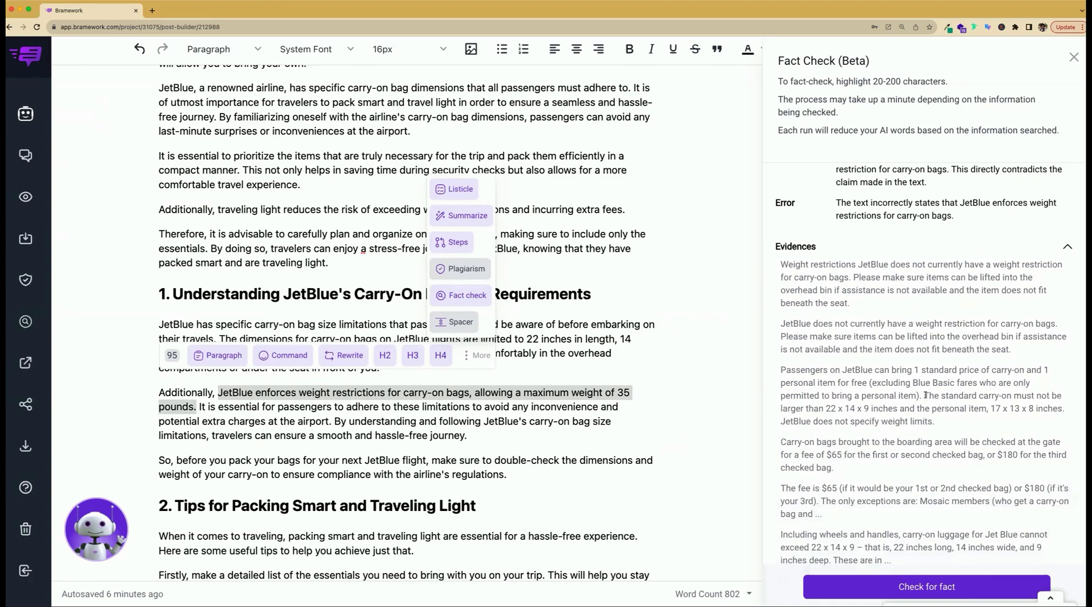
pyautogui.moveTo(924, 396); pyautogui.dragTo(1068, 410)
pyautogui.click(788, 424)
pyautogui.moveTo(782, 424); pyautogui.dragTo(933, 426)
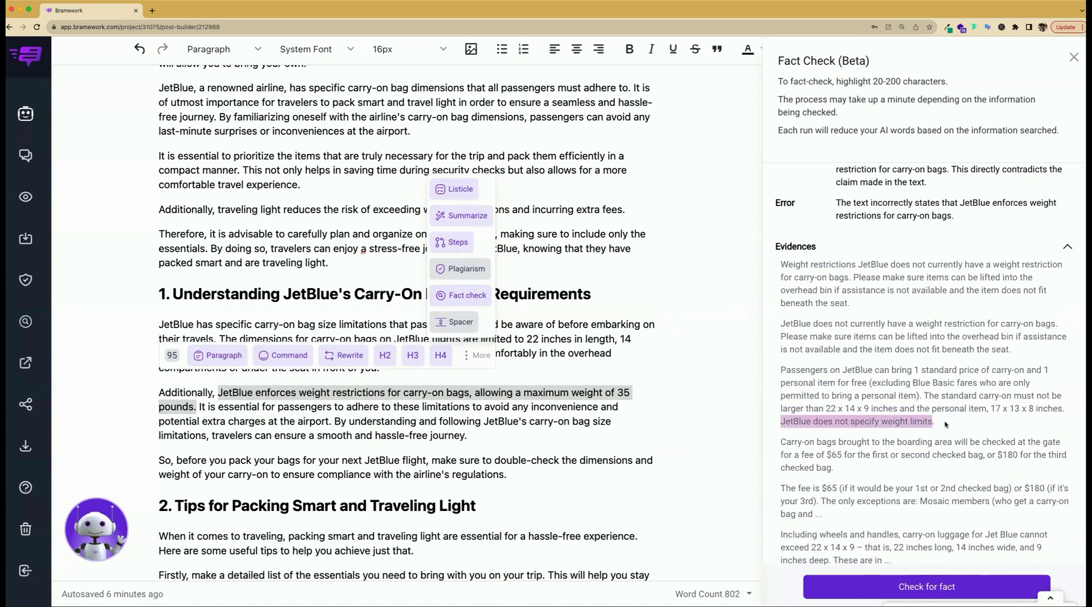
pyautogui.scroll(-3, 945, 424)
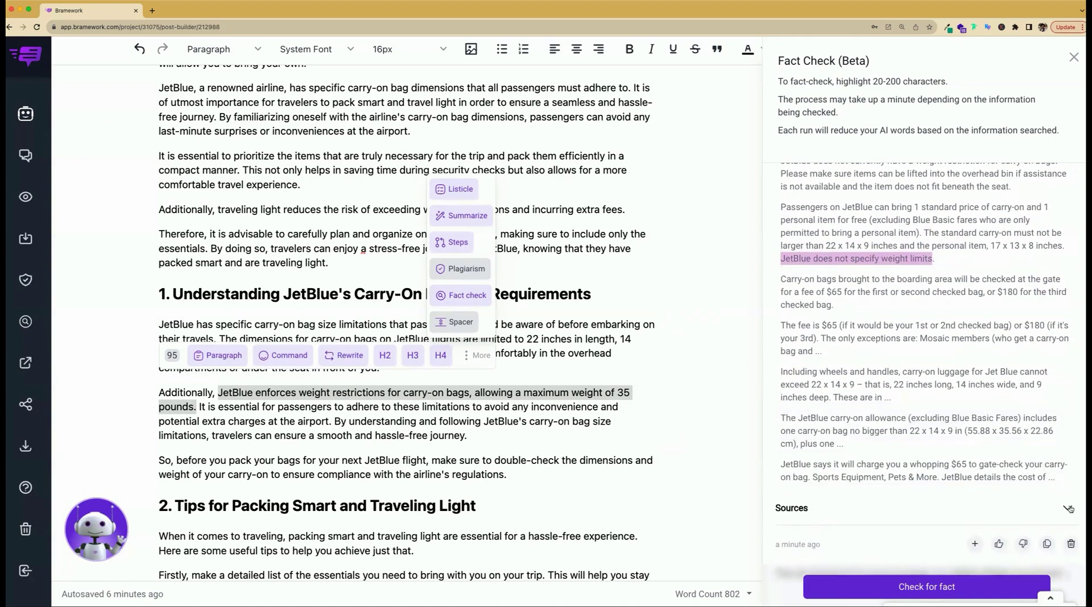
pyautogui.click(1068, 509)
pyautogui.scroll(-2, 1024, 500)
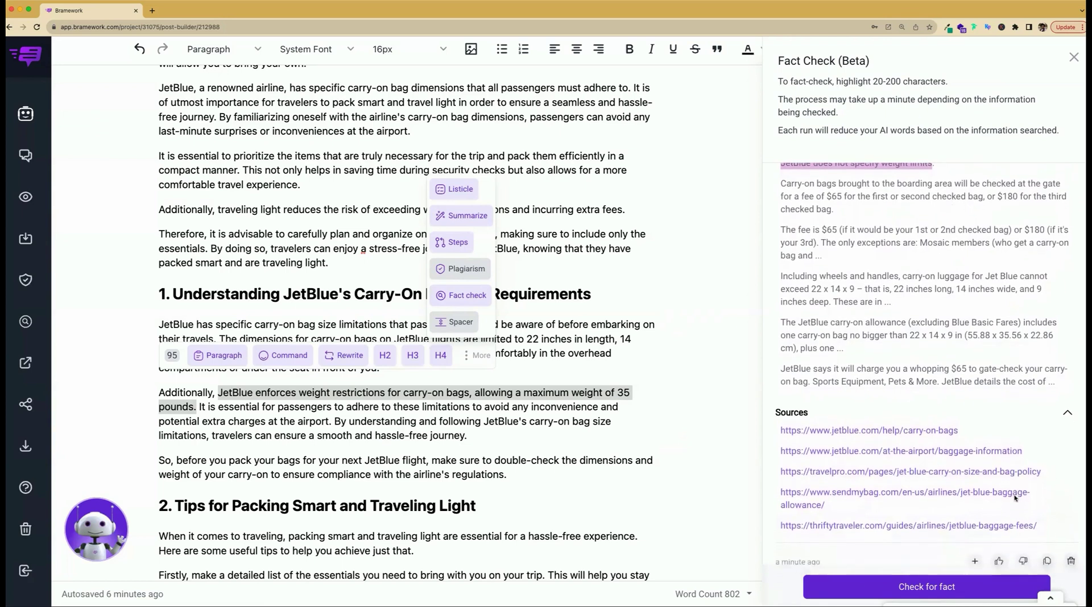
# - Replace the 35-pound weight restriction sentence in section 1 with the fact check's correction, and rewrite that sentence with AI
pyautogui.scroll(5, 1015, 499)
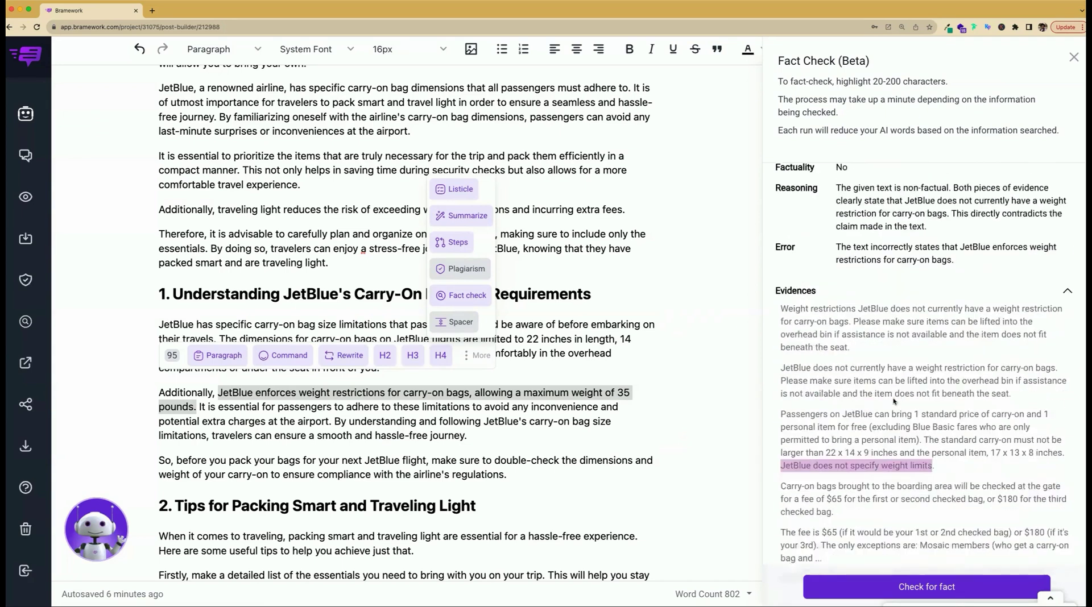
pyautogui.scroll(2, 893, 402)
pyautogui.click(196, 407)
pyautogui.moveTo(196, 407); pyautogui.dragTo(158, 394)
pyautogui.press('BackSpace')
pyautogui.tripleClick(834, 269)
pyautogui.press('super+c')
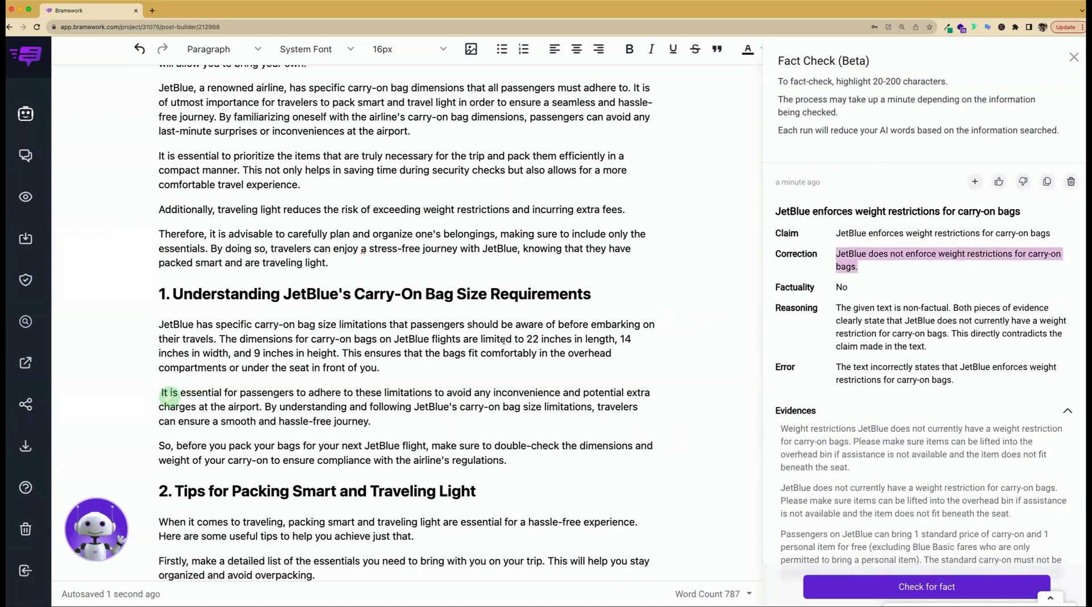
pyautogui.click(158, 393)
pyautogui.press('super+v')
pyautogui.moveTo(158, 393); pyautogui.dragTo(454, 398)
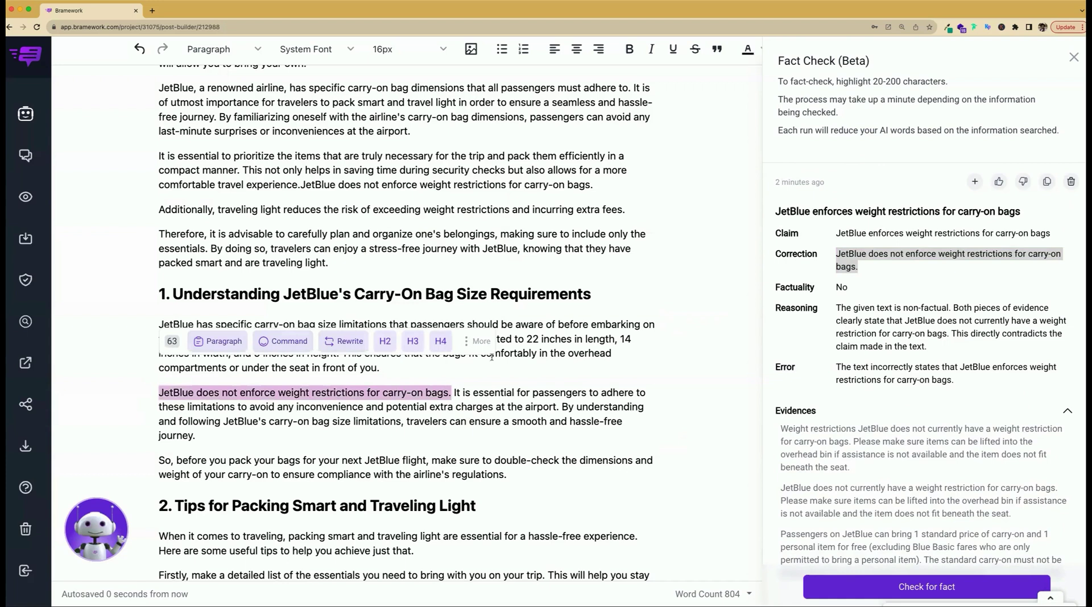
pyautogui.click(343, 341)
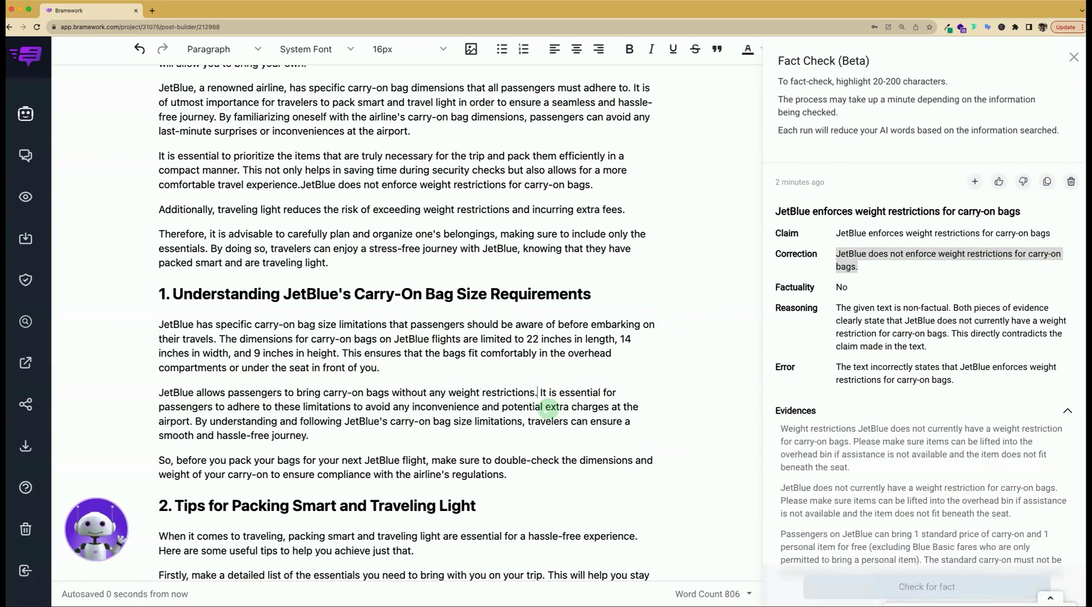
# - Generate a listicle from the two opening sentences of the "Tips for Packing Smart and Traveling Light" section
pyautogui.scroll(-3, 371, 269)
pyautogui.scroll(-1, 372, 269)
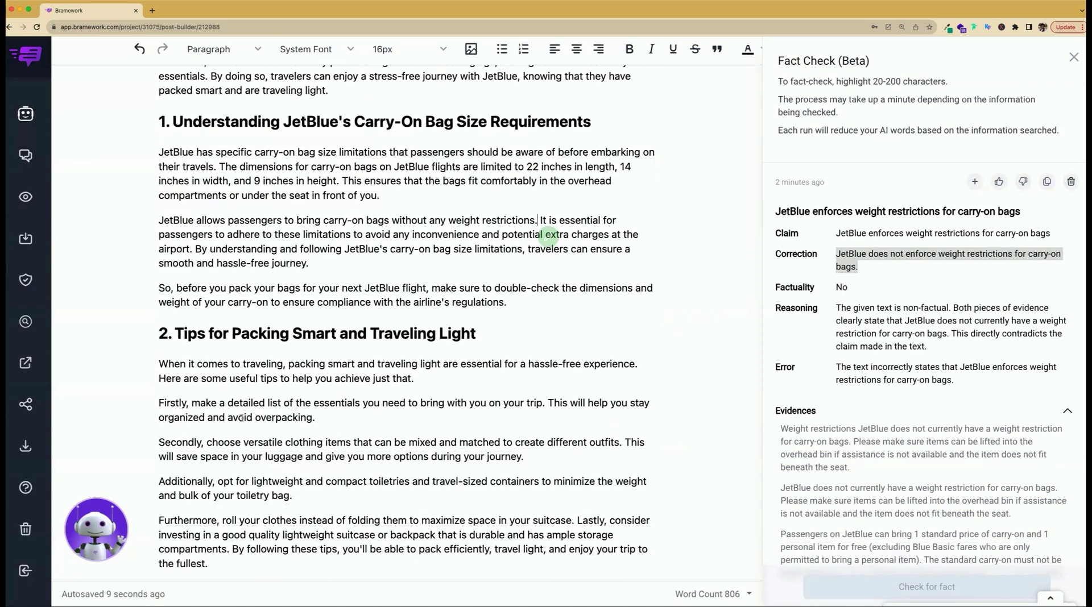
pyautogui.scroll(-1, 238, 495)
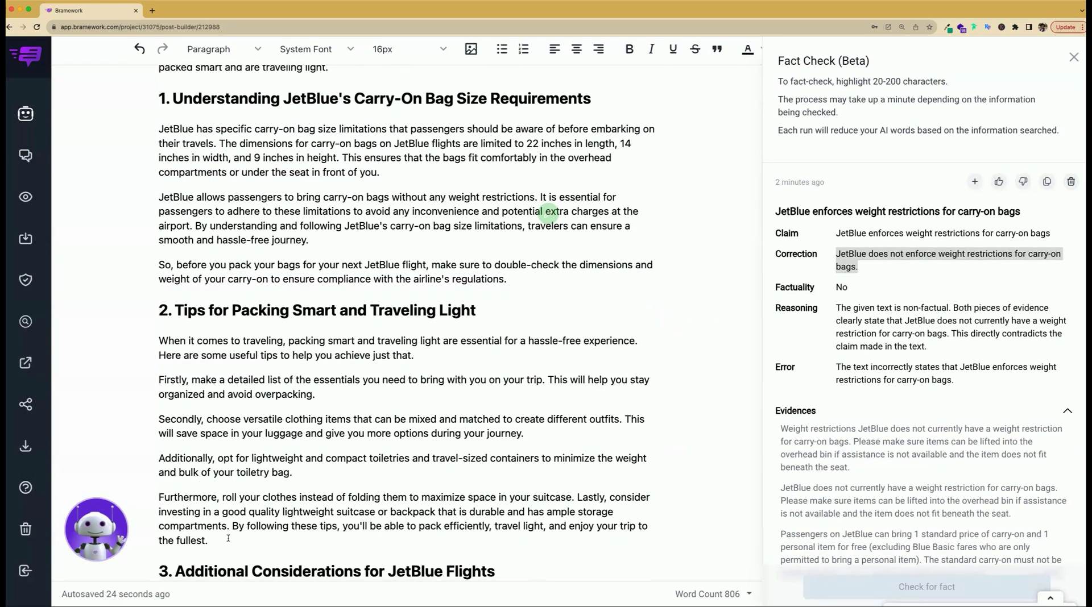
pyautogui.scroll(-5, 227, 538)
pyautogui.moveTo(159, 131); pyautogui.dragTo(421, 147)
pyautogui.click(476, 95)
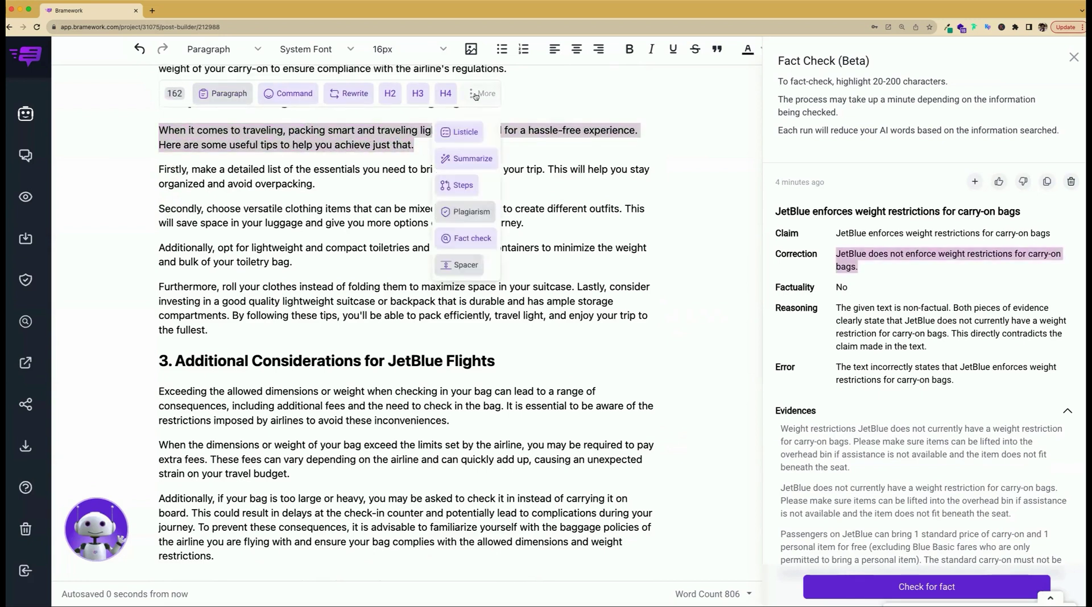
pyautogui.click(455, 134)
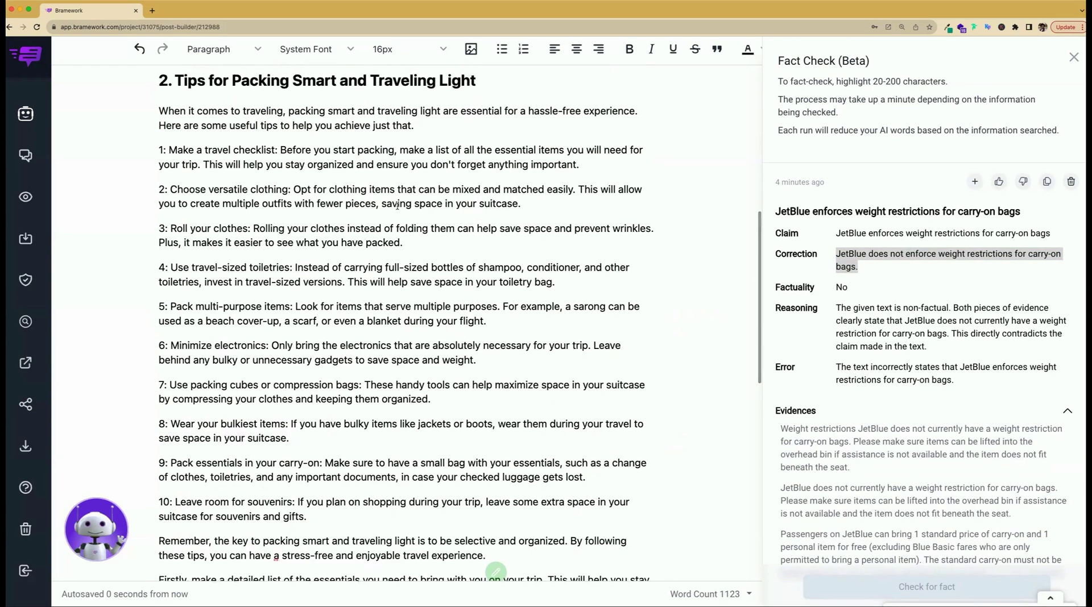
# - Delete the old "Firstly", "Secondly" and "Additionally" paragraphs below the generated packing tips list
pyautogui.scroll(-4, 397, 206)
pyautogui.moveTo(293, 443); pyautogui.dragTo(157, 351)
pyautogui.press('BackSpace')
pyautogui.scroll(2, 234, 325)
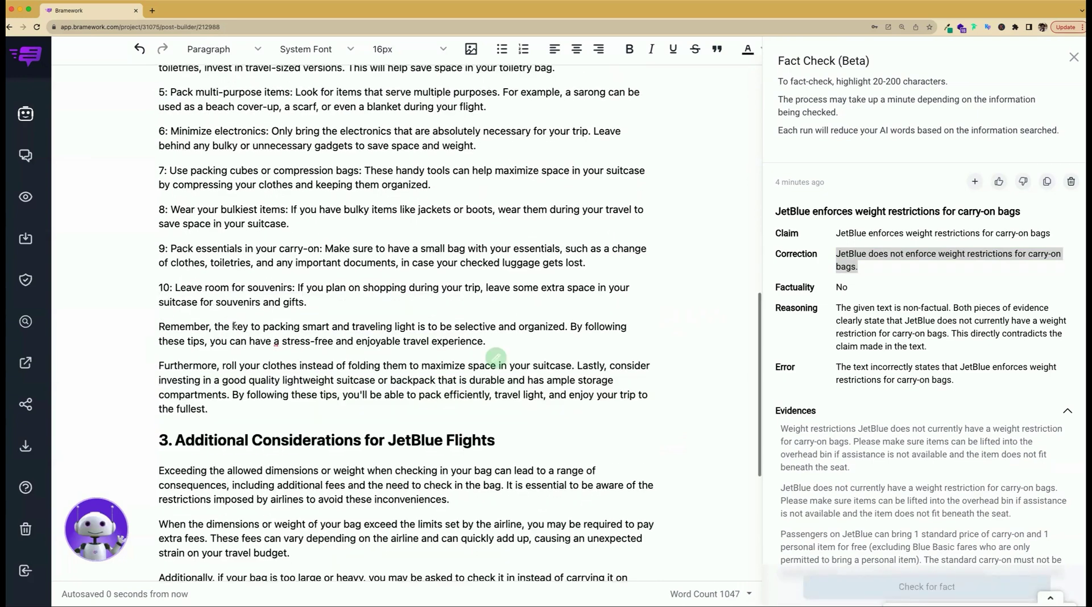
# - Cut the "Remember" paragraph off after "By following these tips," and have the AI write a continuation, separated from the comma by a space
pyautogui.scroll(3, 234, 324)
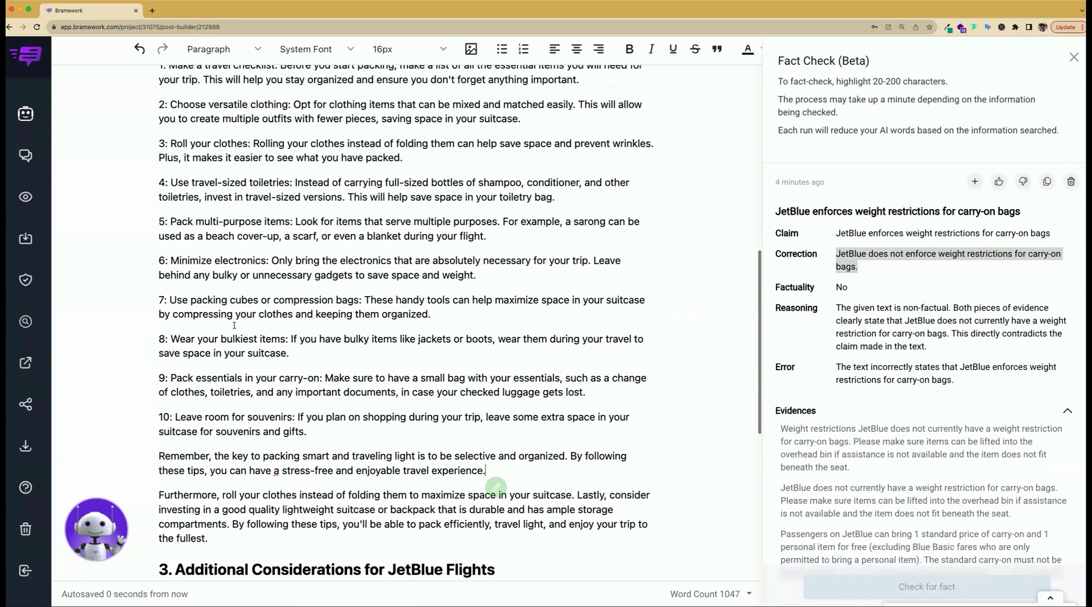
pyautogui.moveTo(486, 536); pyautogui.dragTo(209, 536)
pyautogui.press('BackSpace')
pyautogui.moveTo(209, 536); pyautogui.dragTo(571, 521)
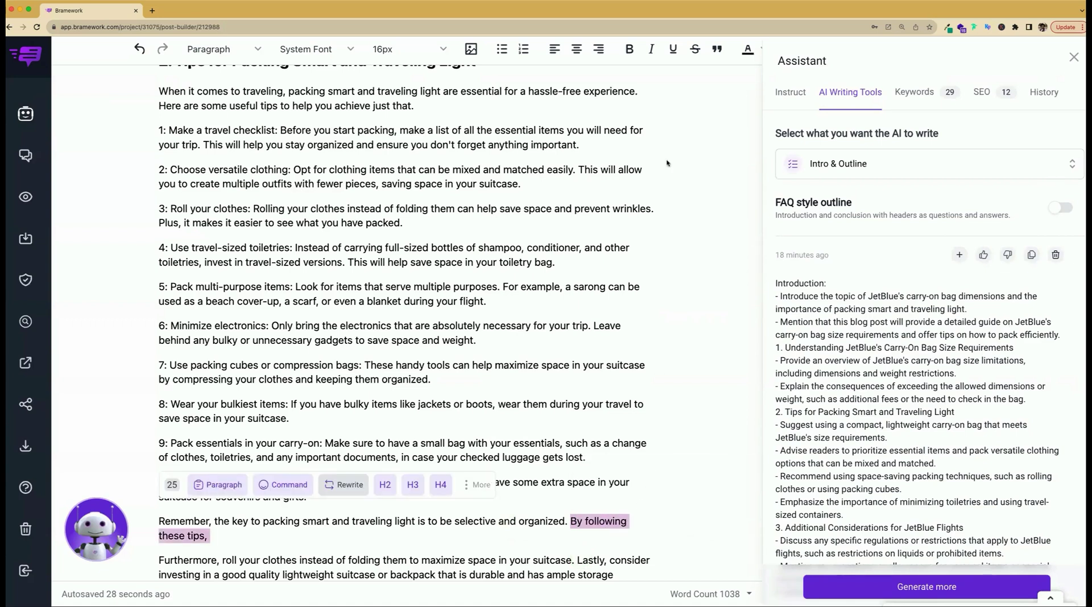
pyautogui.click(786, 100)
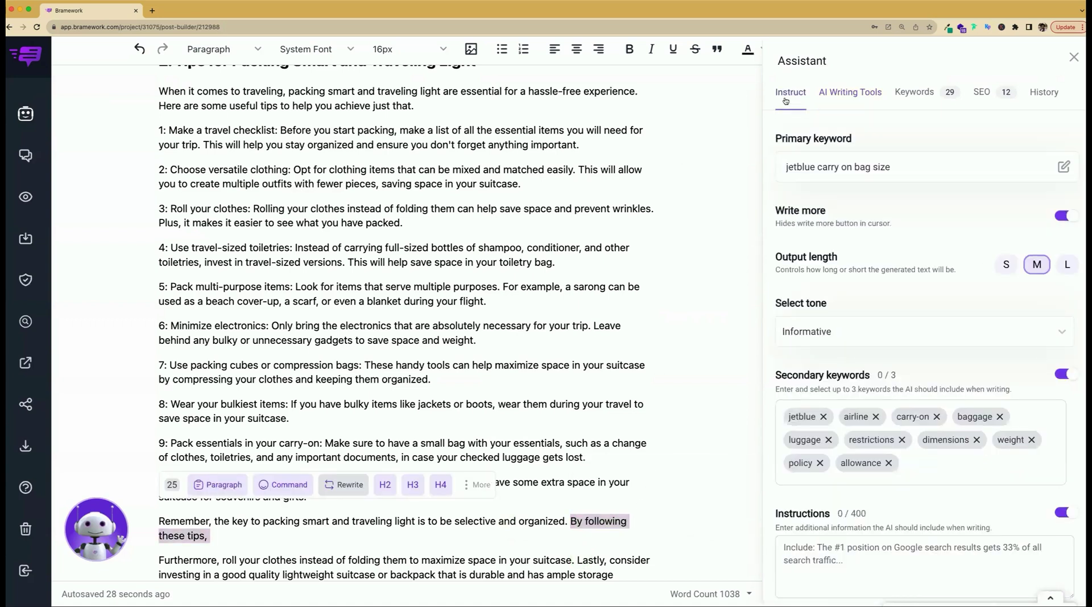
pyautogui.scroll(-1, 398, 319)
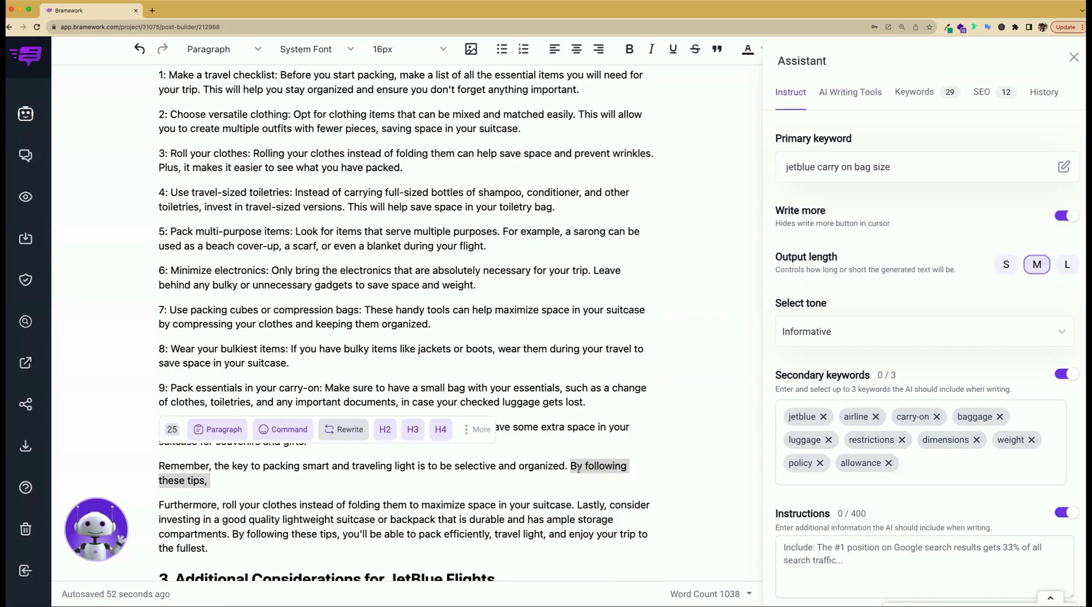
pyautogui.click(591, 500)
pyautogui.click(217, 517)
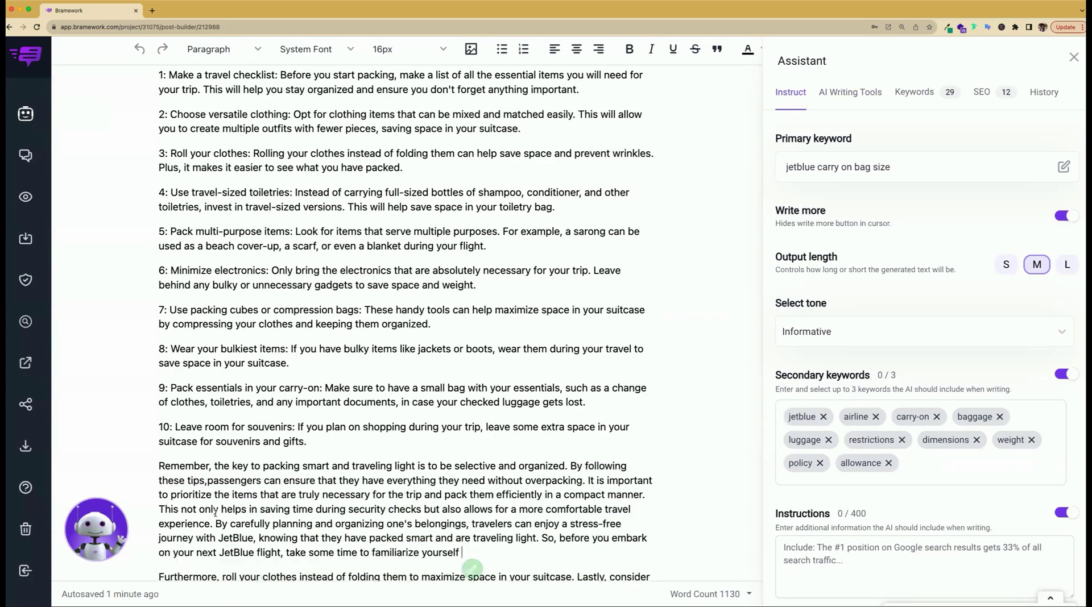
pyautogui.click(207, 482)
pyautogui.scroll(-1, 207, 482)
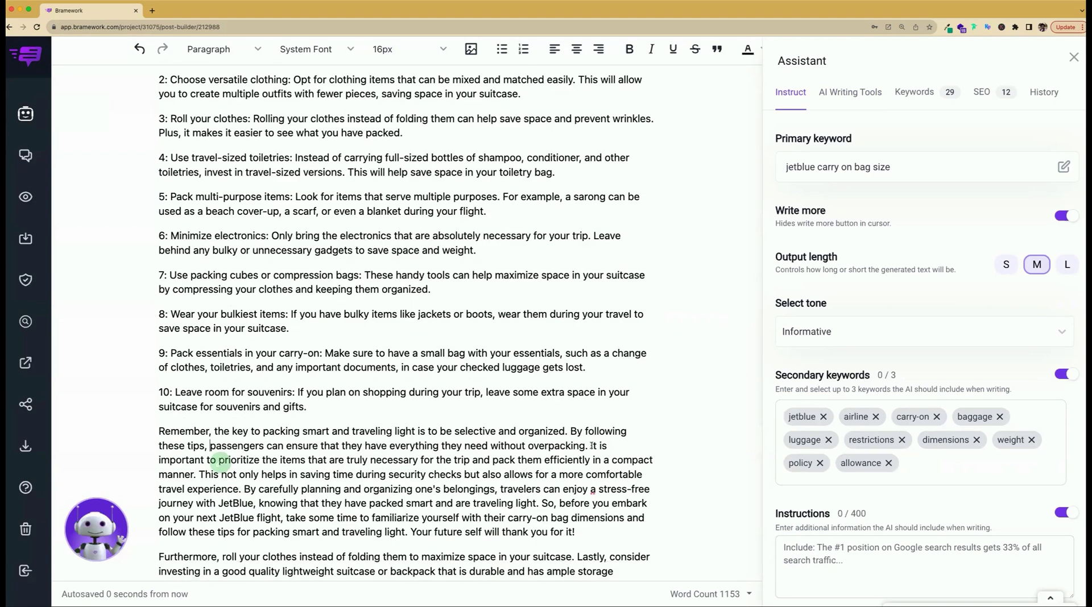
# - Delete the generated text after "without overpacking." in the "Remember" paragraph and set the AI output length to S
pyautogui.moveTo(591, 446); pyautogui.dragTo(596, 532)
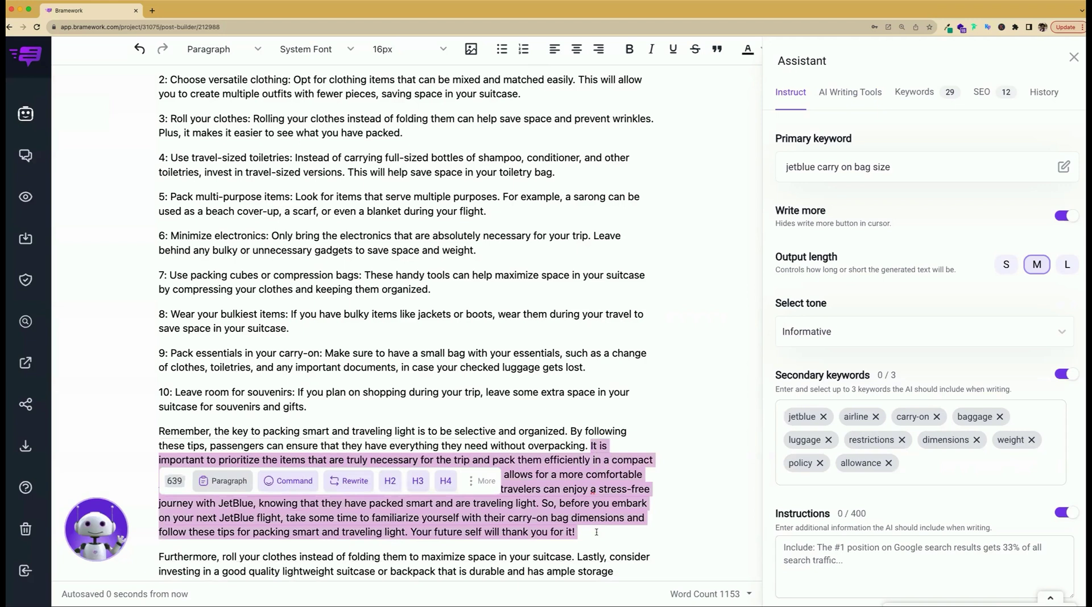
pyautogui.press('BackSpace')
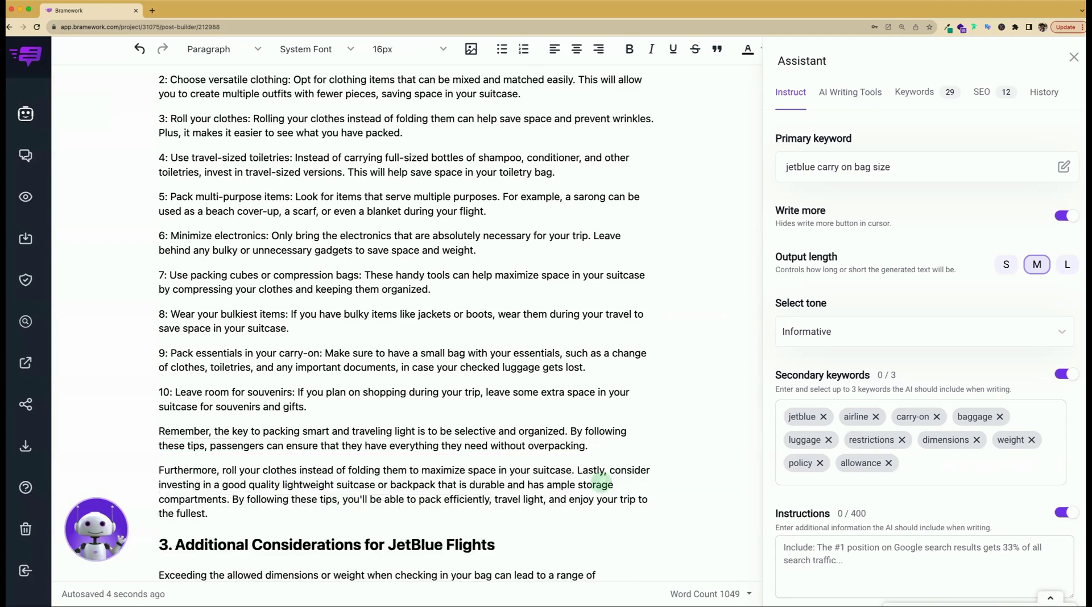
pyautogui.click(1006, 266)
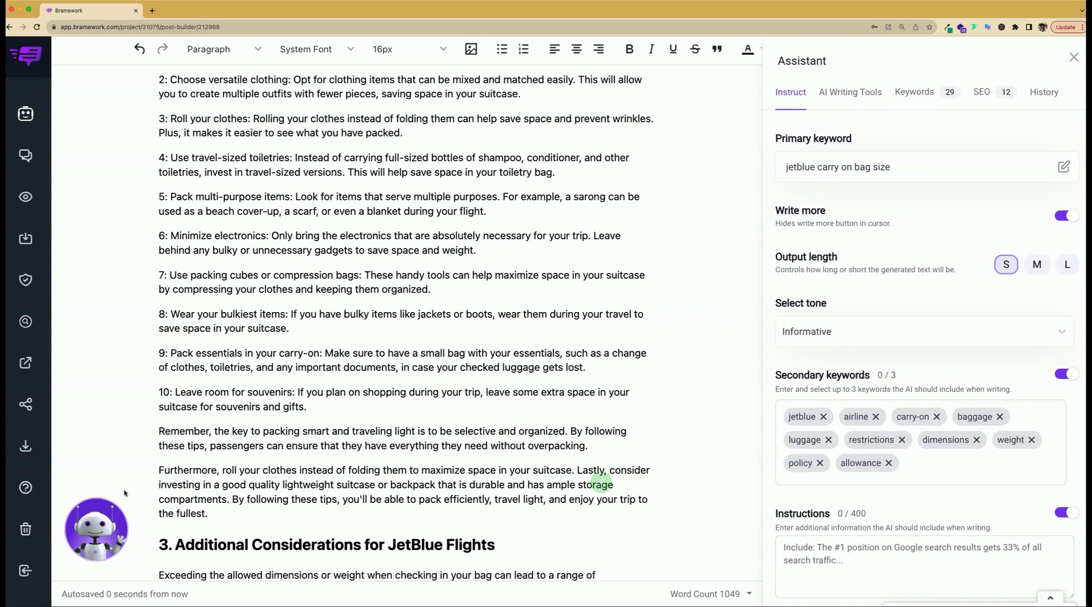
# - Rewrite the last sentence of the "Furthermore" paragraph with AI and replace the original with the suggestion
pyautogui.moveTo(233, 498); pyautogui.dragTo(238, 508)
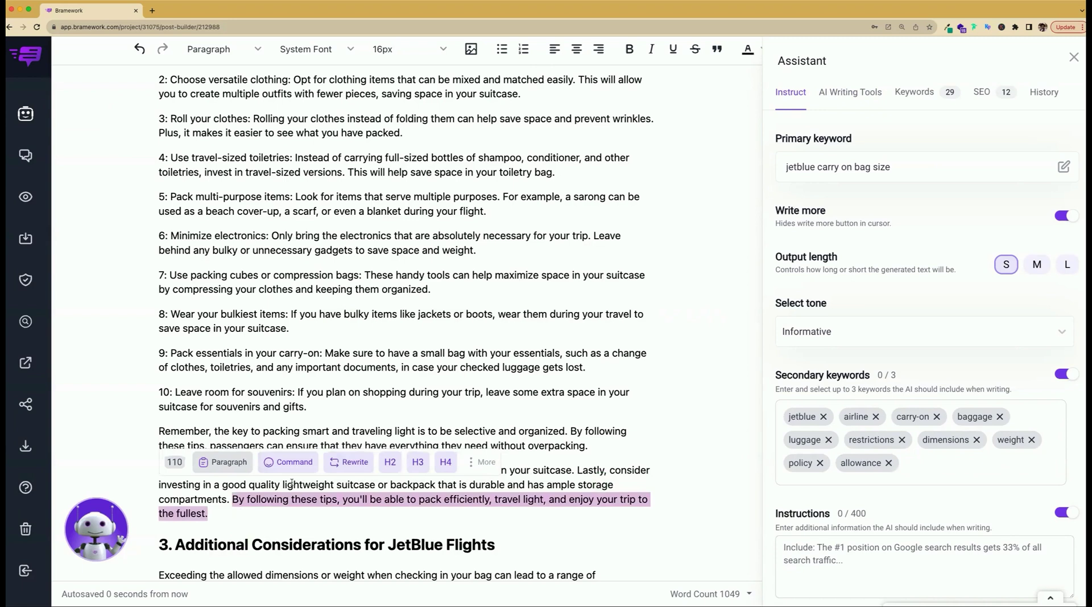
pyautogui.click(345, 463)
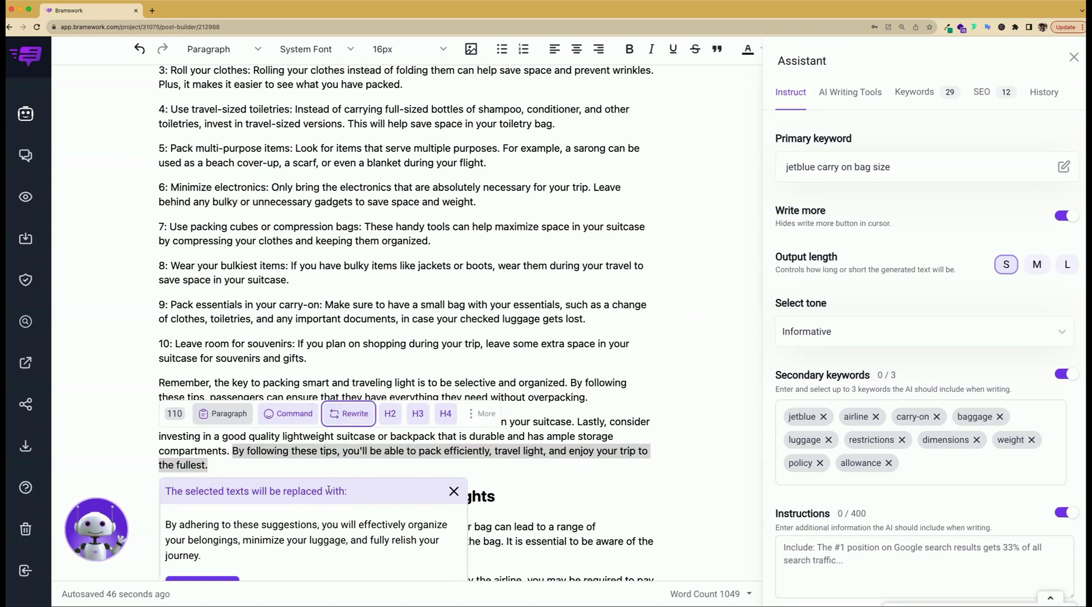
pyautogui.scroll(-1, 328, 489)
pyautogui.click(202, 571)
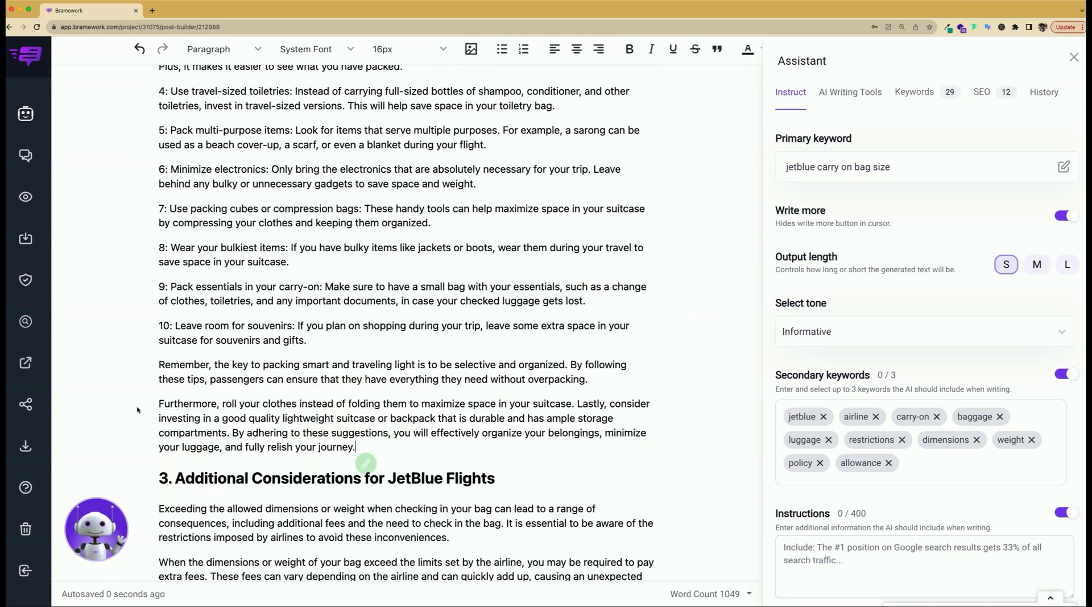
# - Turn the titles of packing tips 1 to 5 into unnumbered Header 3 subheadings, with each description as a separate paragraph
pyautogui.scroll(2, 314, 294)
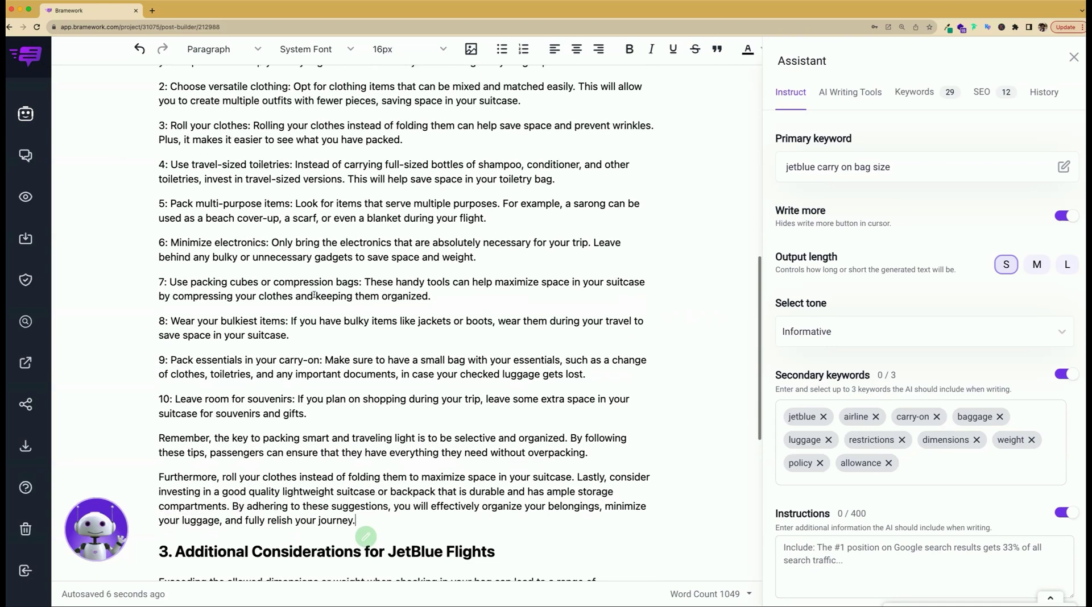
pyautogui.scroll(-2, 314, 294)
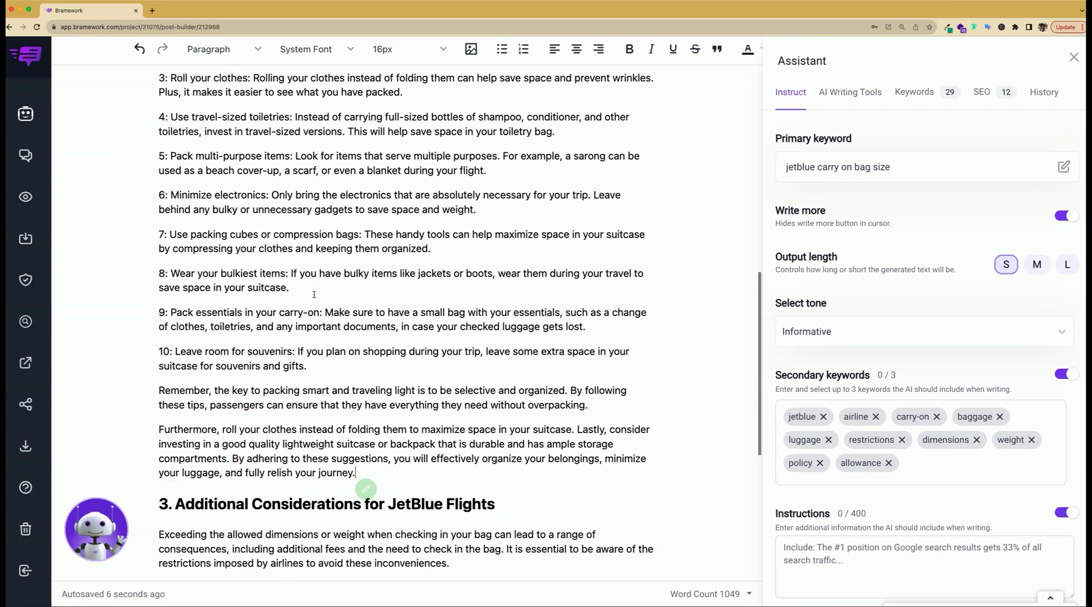
pyautogui.scroll(-1, 314, 294)
pyautogui.scroll(-1, 314, 294)
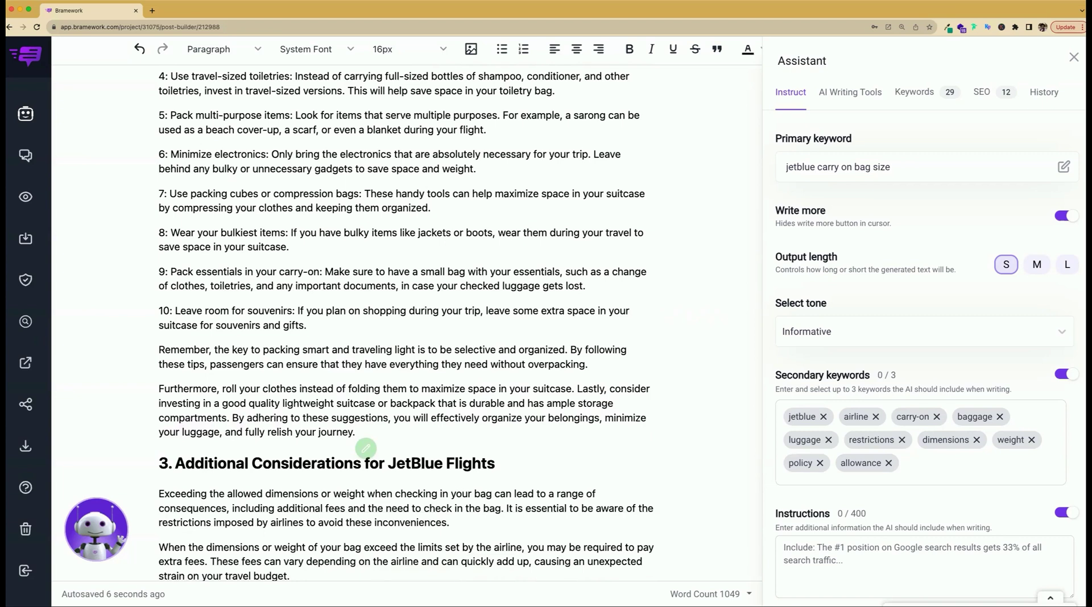
pyautogui.scroll(10, 166, 166)
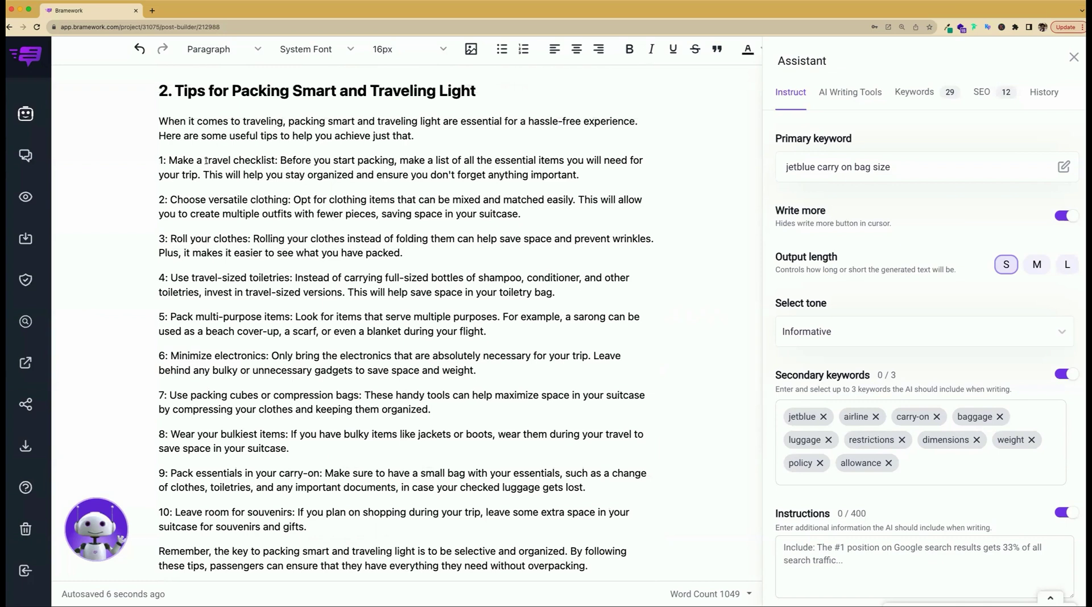
pyautogui.click(179, 197)
pyautogui.press('BackSpace')
pyautogui.press('BackSpace')
pyautogui.press('BackSpace')
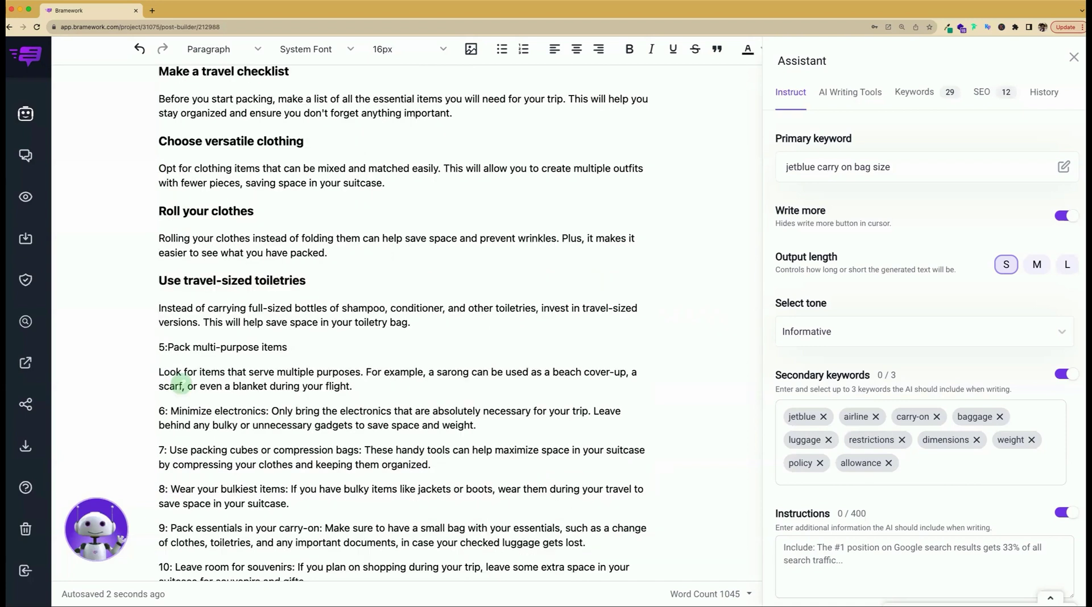
pyautogui.press('BackSpace')
pyautogui.press('BackSpace')
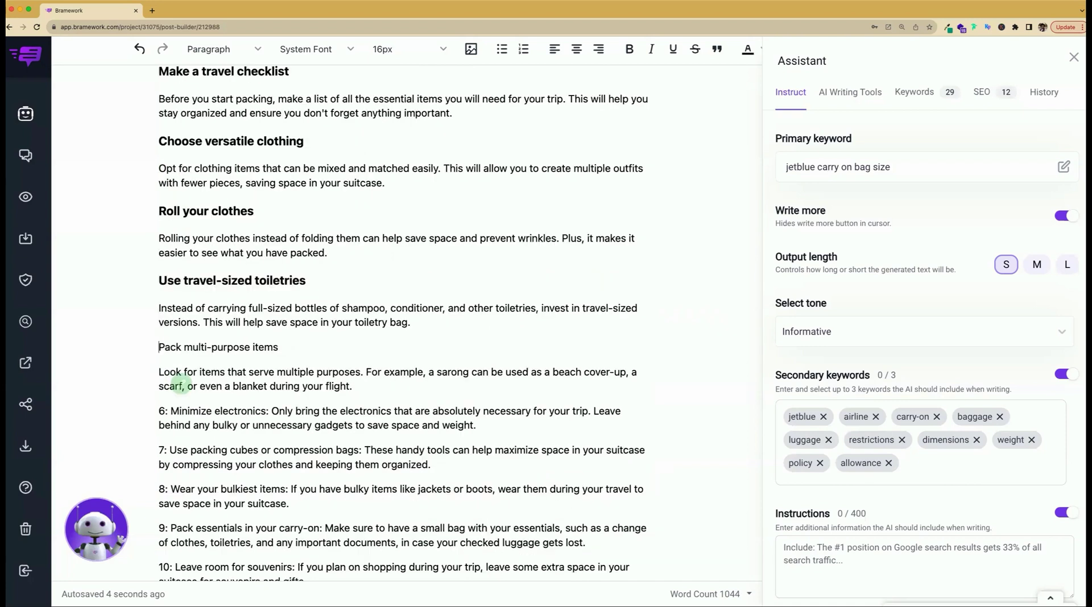
pyautogui.hotkey('shift', 'End')
pyautogui.hotkey('ctrl', 'alt', '3')
pyautogui.scroll(-1, 181, 398)
# - Turn "Minimize electronics" and "Use packing cubes or compression bags" into unnumbered Header 3 subheadings above their descriptions
pyautogui.click(181, 411)
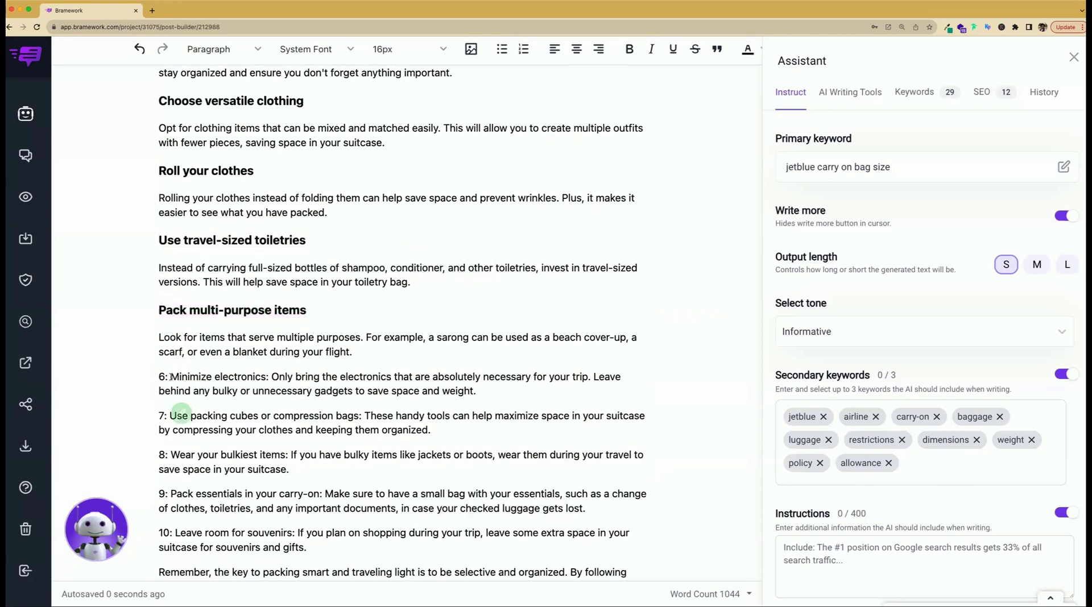
pyautogui.press('BackSpace')
pyautogui.press('BackSpace')
pyautogui.press('BackSpace')
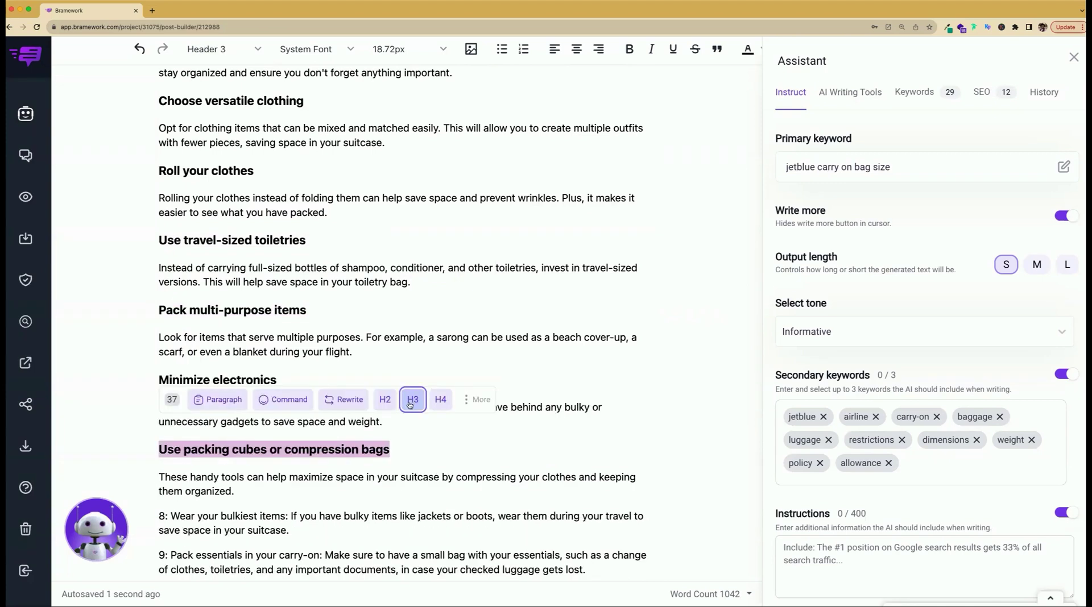
pyautogui.hotkey('ctrl', 'alt', '3')
pyautogui.scroll(-1, 176, 450)
pyautogui.click(181, 487)
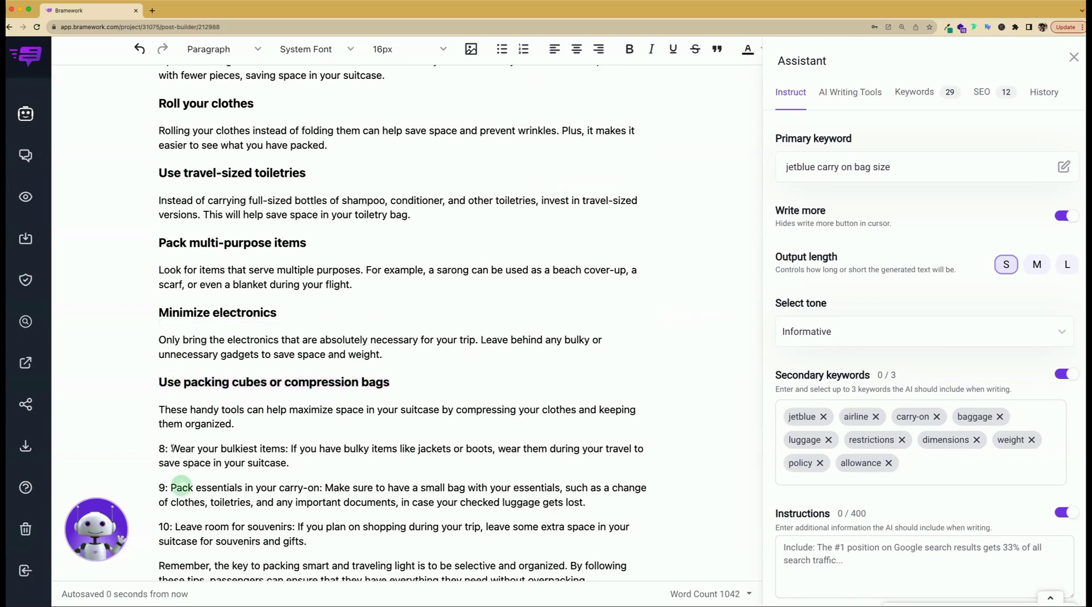
# - Remove the numbering from the remaining packing tips, starting with "Wear your bulkiest items", and split their titles off as Header 3 subheadings
pyautogui.click(172, 449)
pyautogui.press('BackSpace')
pyautogui.press('BackSpace')
pyautogui.press('BackSpace')
pyautogui.click(278, 449)
pyautogui.press('BackSpace')
pyautogui.press('BackSpace')
pyautogui.press('Return')
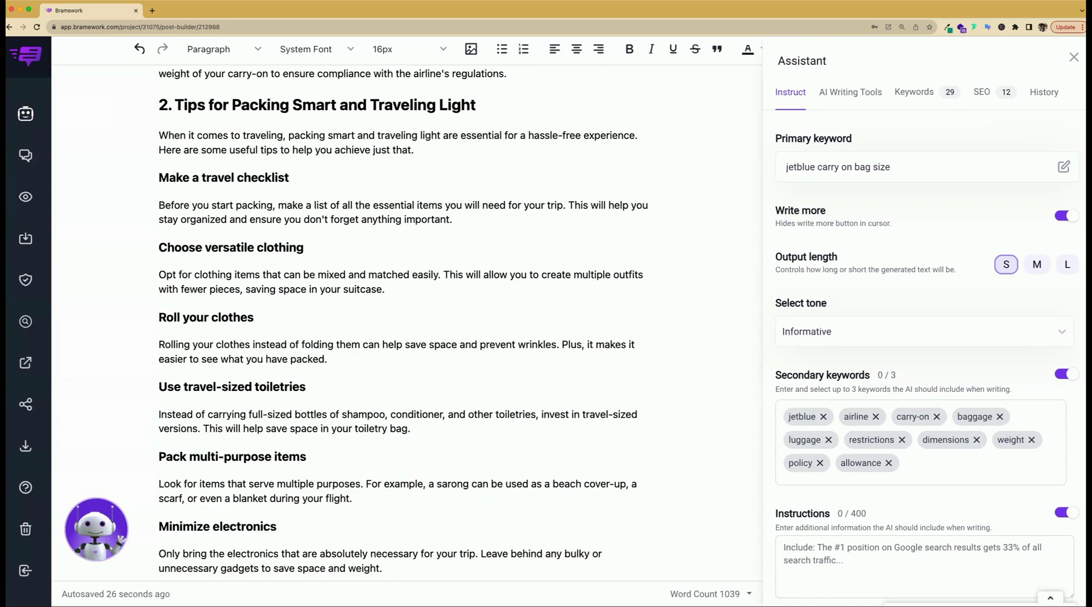
# - Look over the reformatted packing tips and the "Additional Considerations for JetBlue Flights" section
pyautogui.scroll(3, 178, 330)
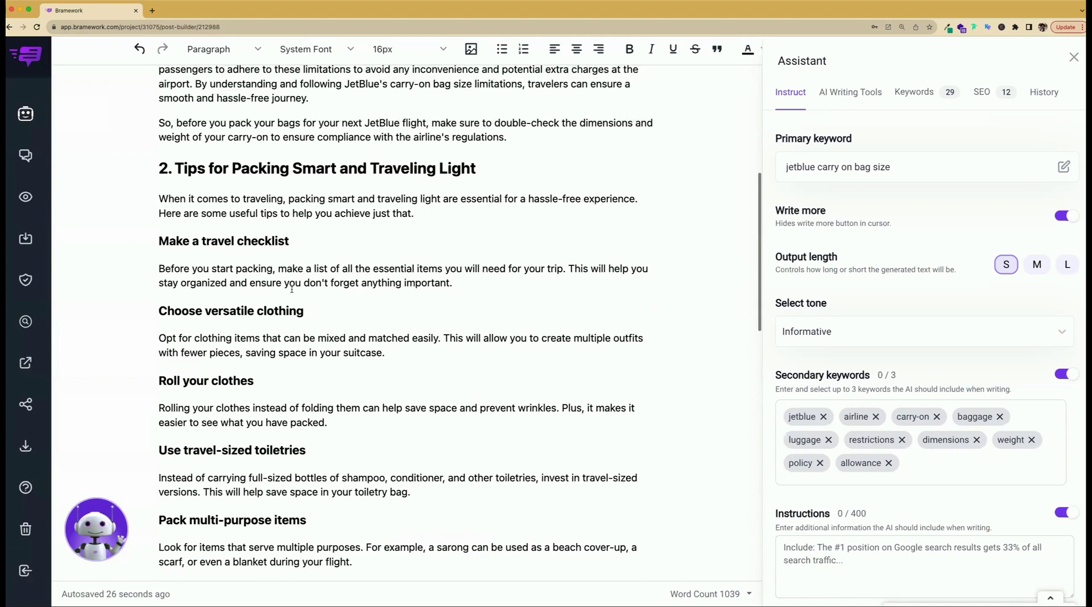
pyautogui.scroll(4, 289, 292)
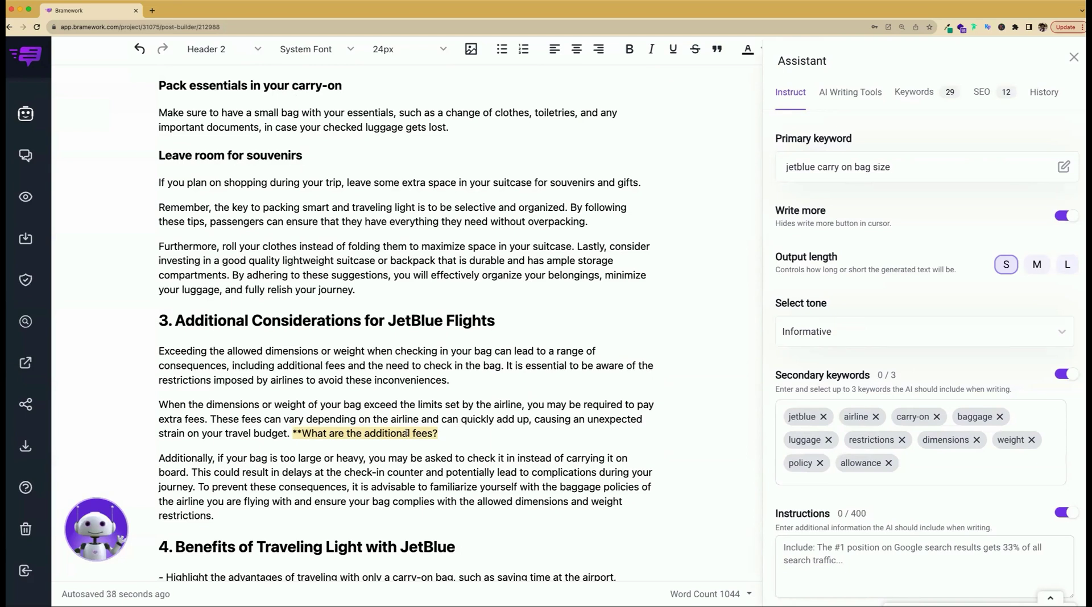
pyautogui.scroll(-2, 406, 433)
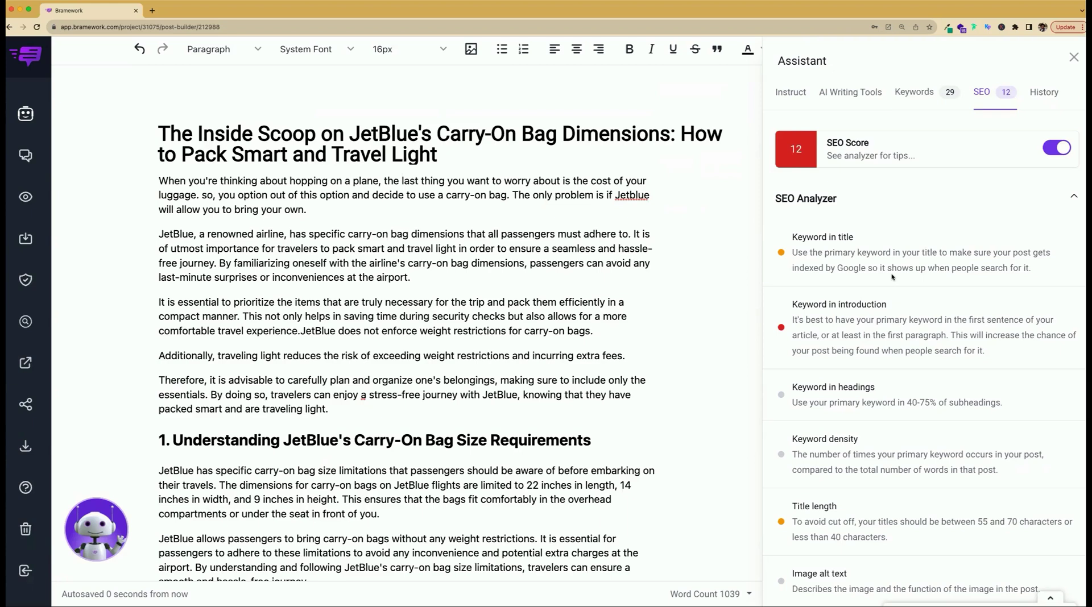
# - Examine the SEO Analyzer's recommendations on keyword placement, keyword density, title length and links, and open the list of primary and secondary keywords
pyautogui.scroll(-1, 891, 277)
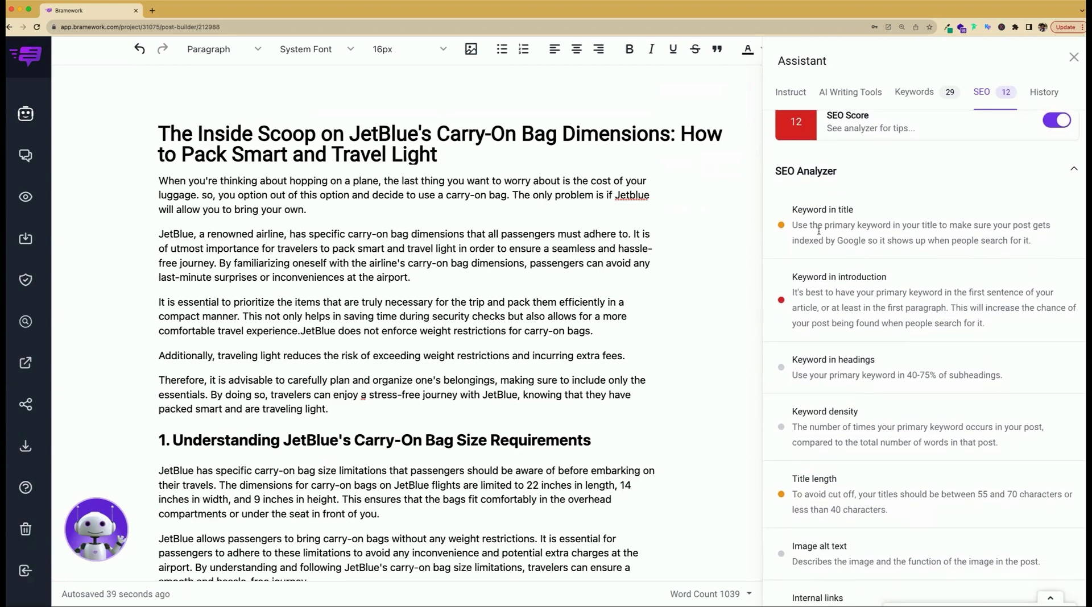
pyautogui.scroll(1, 819, 231)
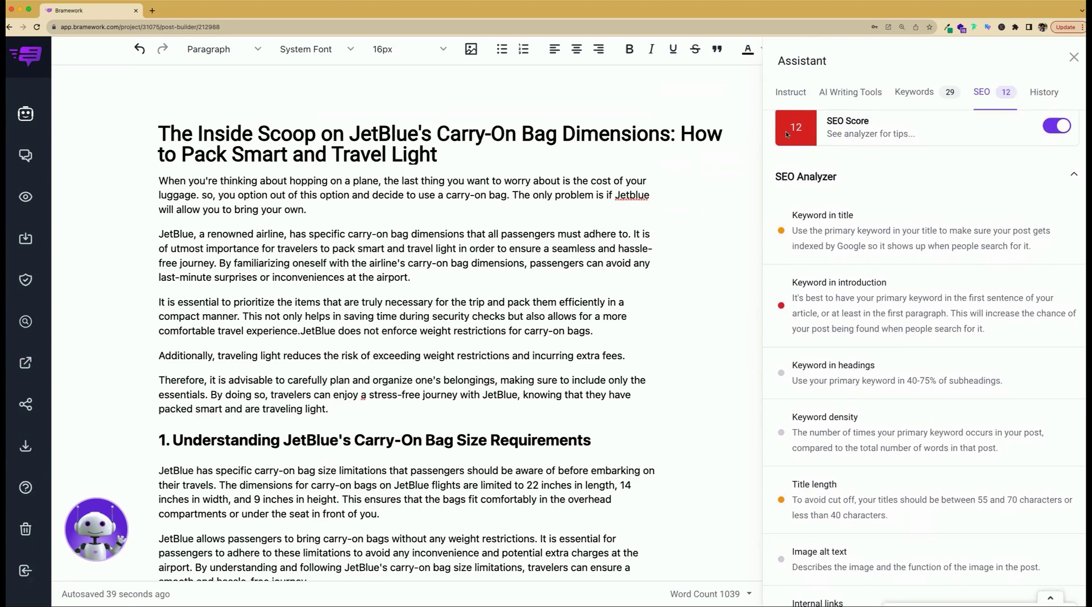
pyautogui.scroll(-1, 822, 196)
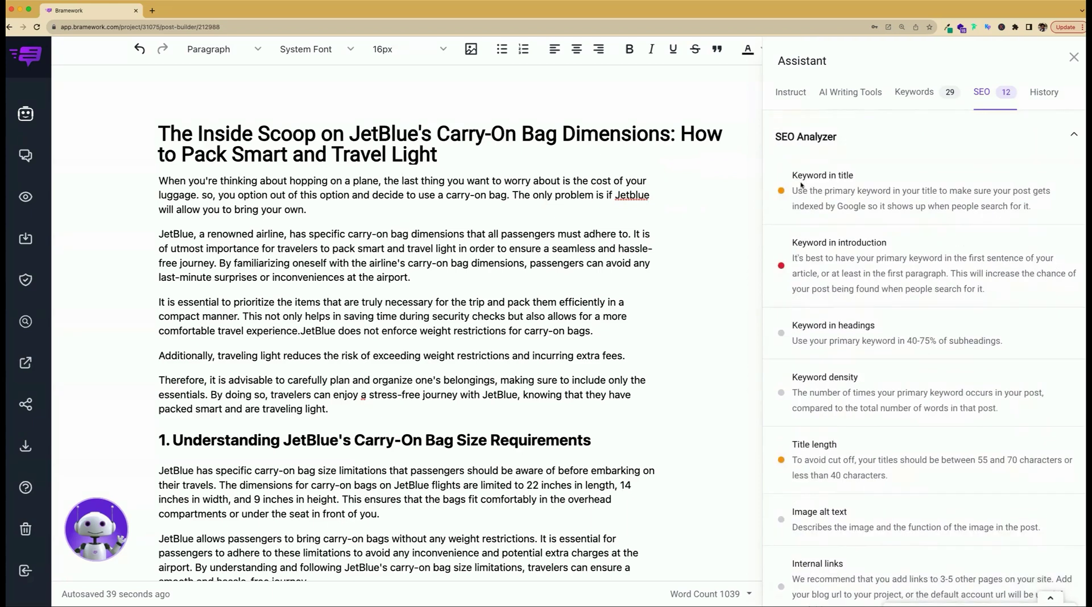
pyautogui.moveTo(791, 175); pyautogui.dragTo(863, 180)
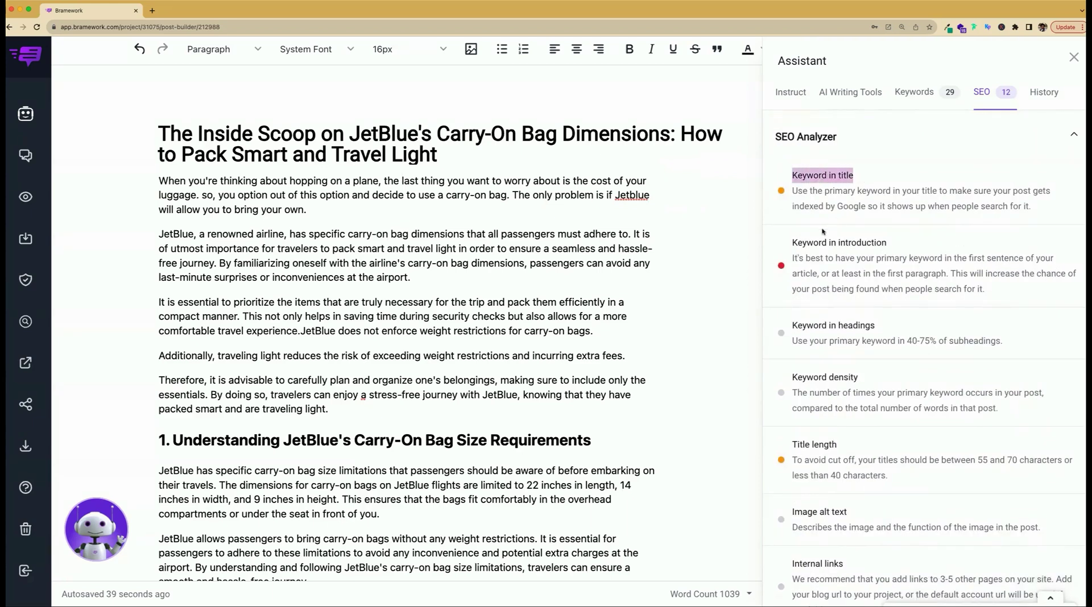
pyautogui.moveTo(792, 242); pyautogui.dragTo(912, 245)
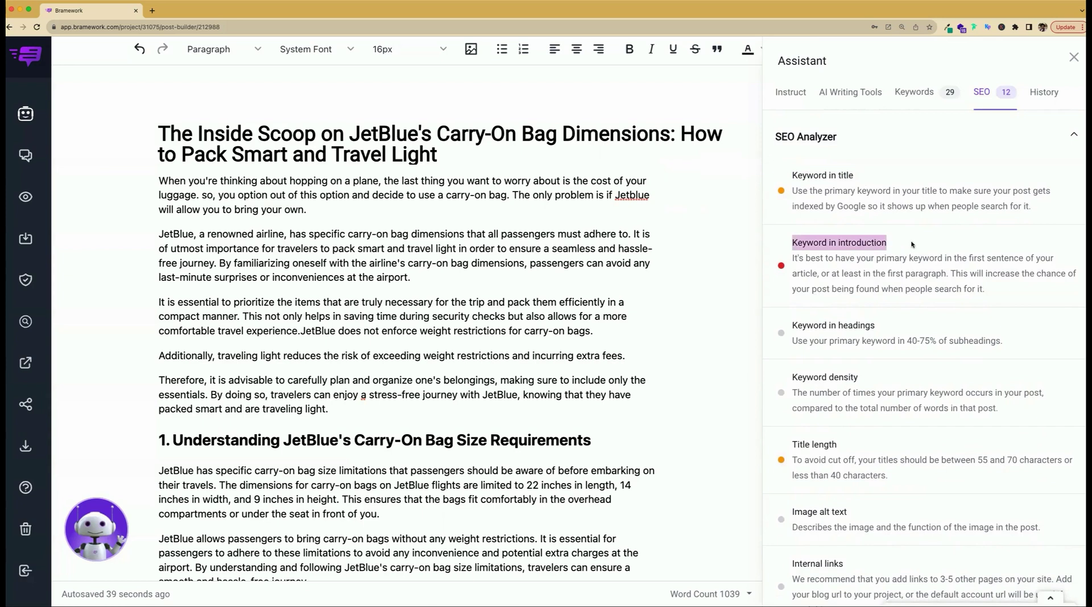
pyautogui.moveTo(792, 325); pyautogui.dragTo(881, 325)
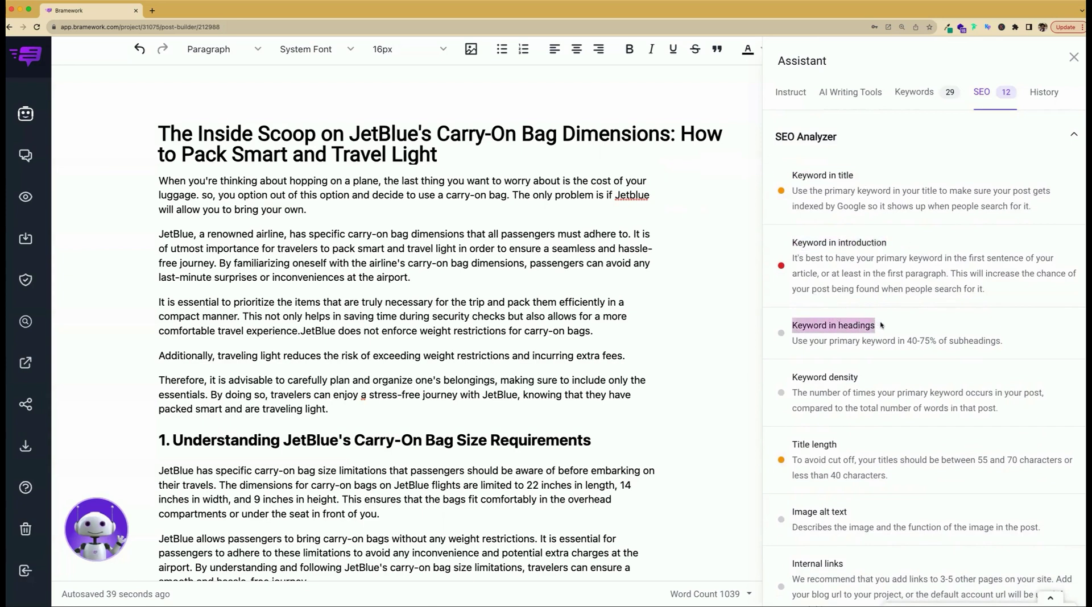
pyautogui.scroll(-3, 864, 377)
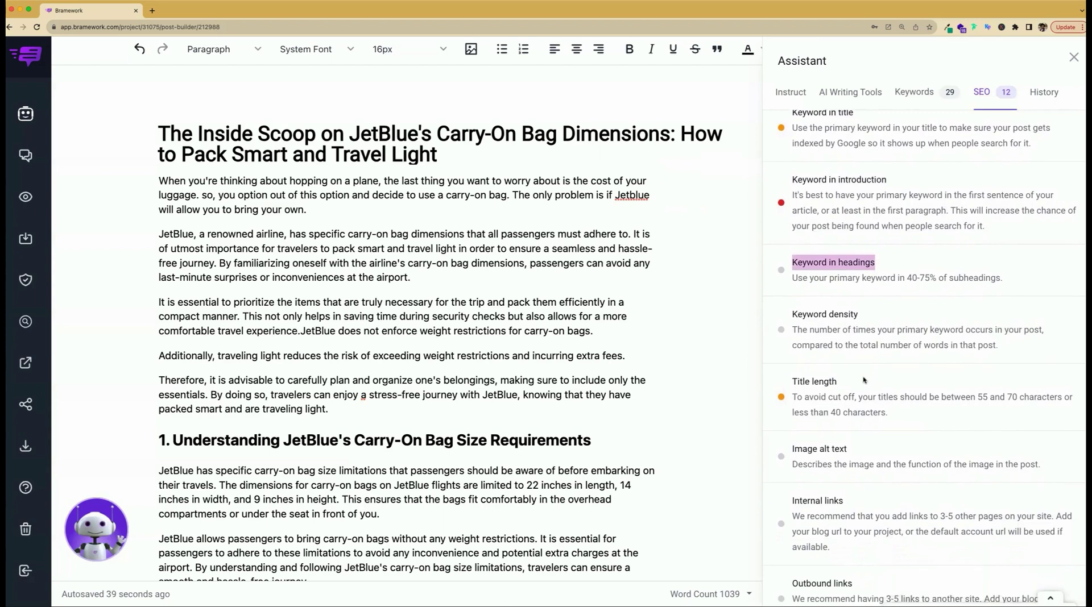
pyautogui.scroll(4, 863, 377)
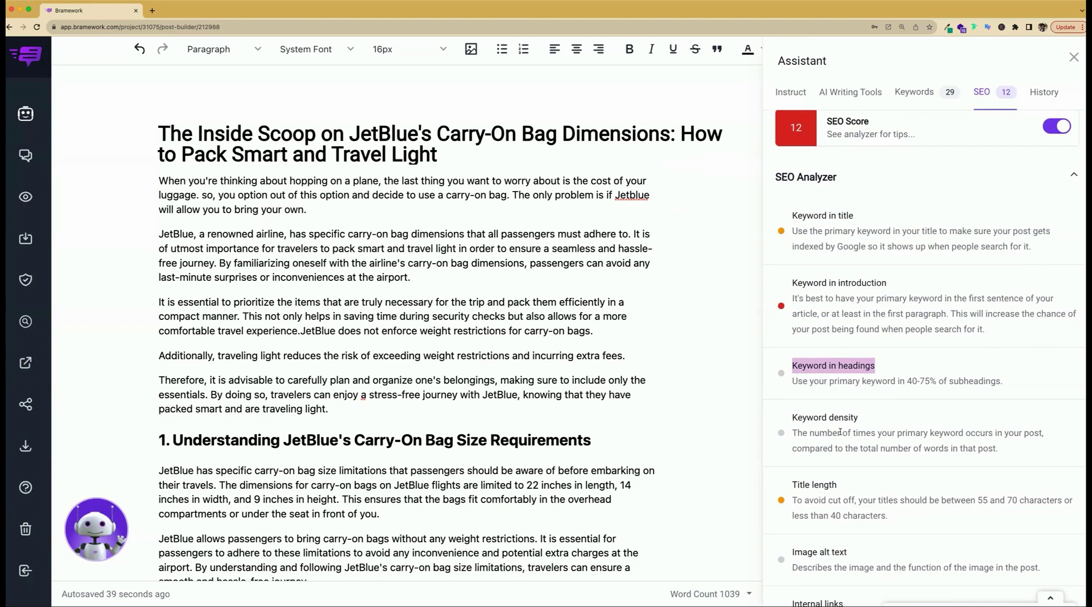
pyautogui.scroll(1, 842, 398)
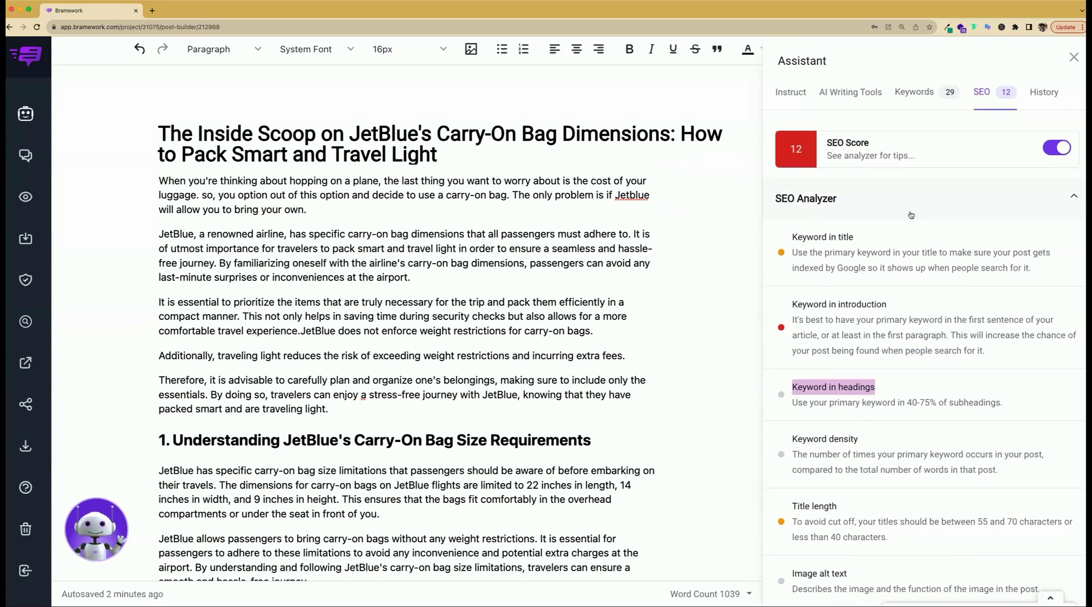
pyautogui.click(920, 95)
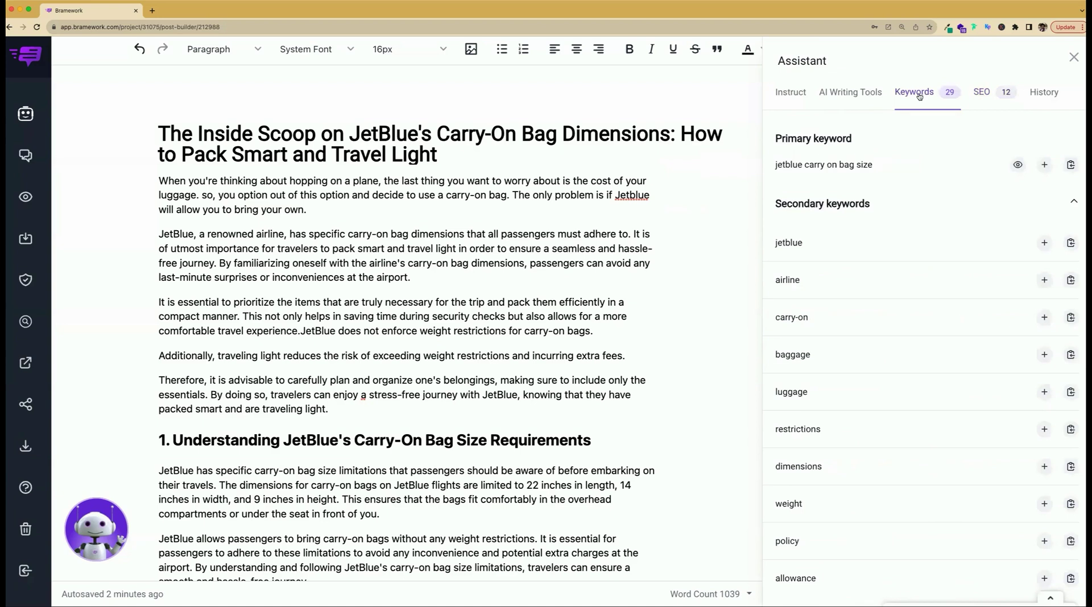
# - Replace the word "regulations" at the end of the "Understanding JetBlue's Carry-On Bag Size Requirements" section with the secondary keyword "policy"
pyautogui.scroll(-4, 498, 403)
pyautogui.scroll(1, 498, 404)
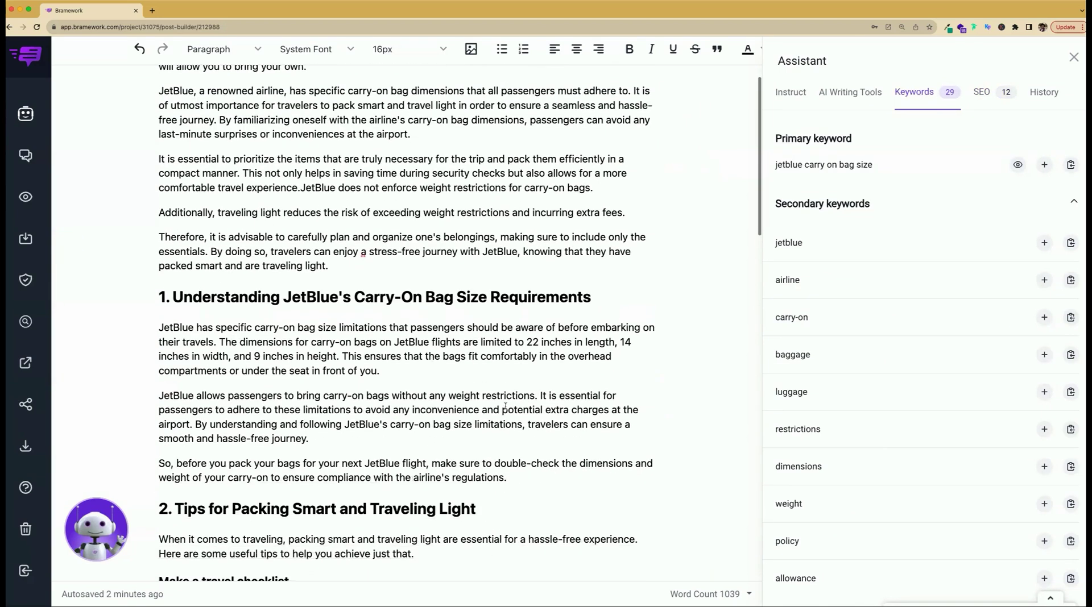
pyautogui.scroll(-1, 495, 415)
pyautogui.doubleClick(478, 446)
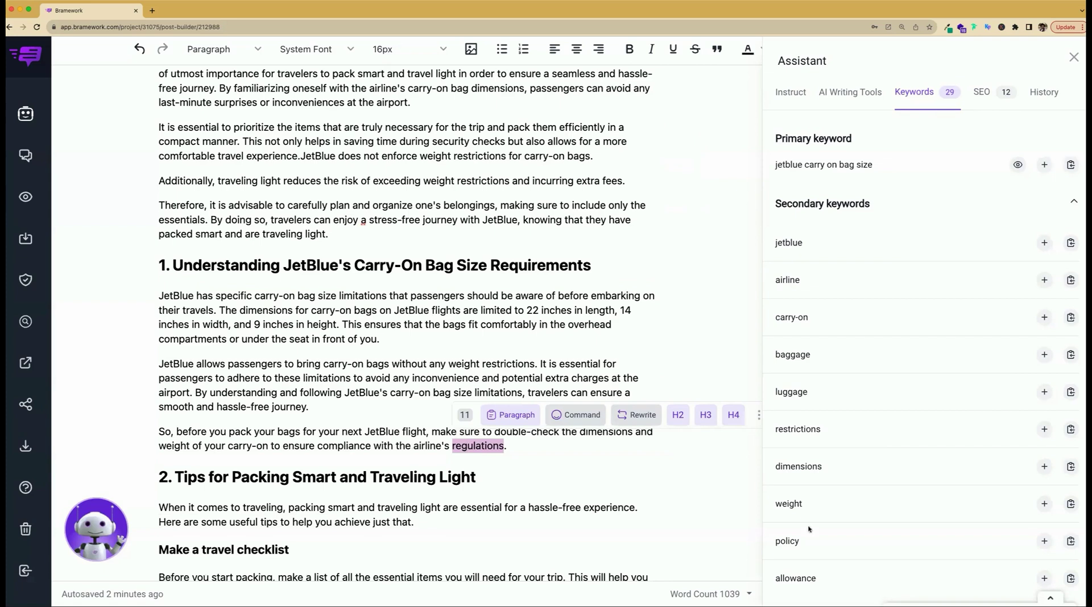
pyautogui.click(1044, 542)
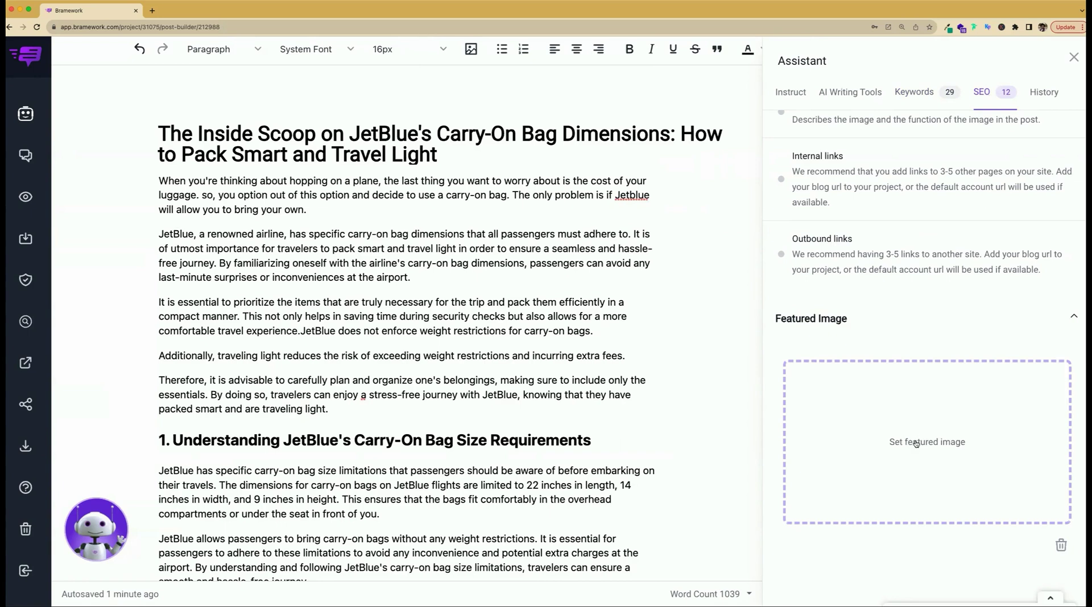
# - Search Unsplash for "carry-on bag" and set the black hard-shell suitcase photo by American Green Travel as the featured image
pyautogui.click(915, 444)
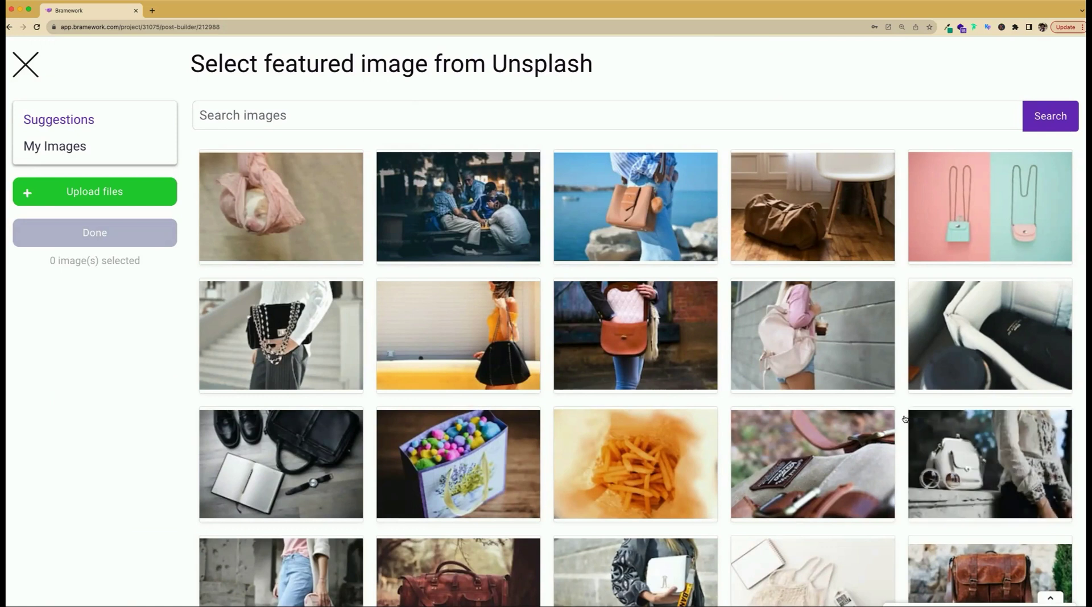
pyautogui.click(312, 110)
pyautogui.write('carr')
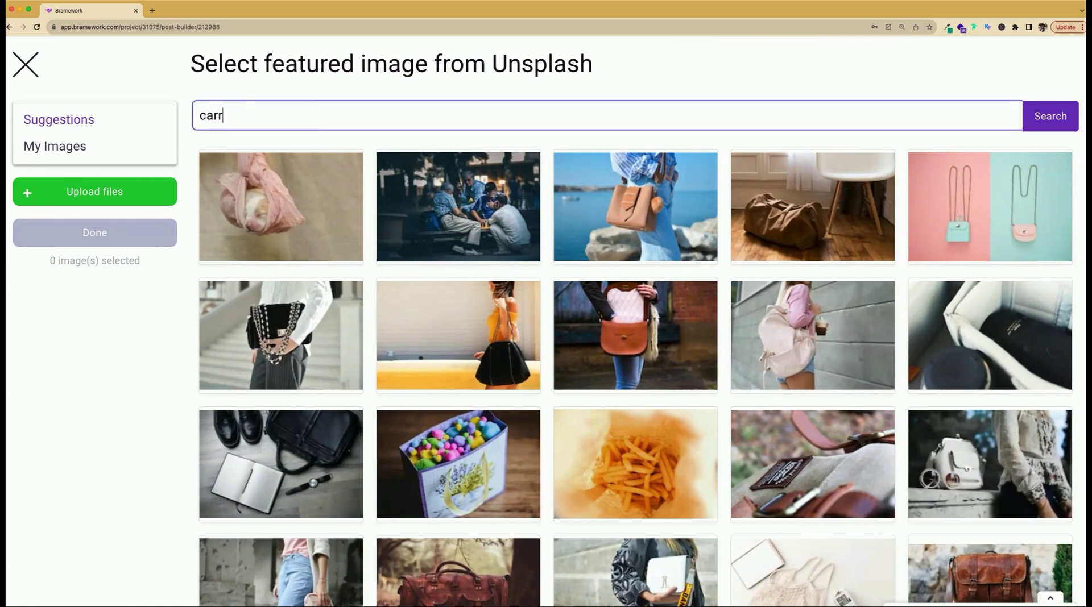
pyautogui.write('y-on bag')
pyautogui.scroll(-2, 456, 203)
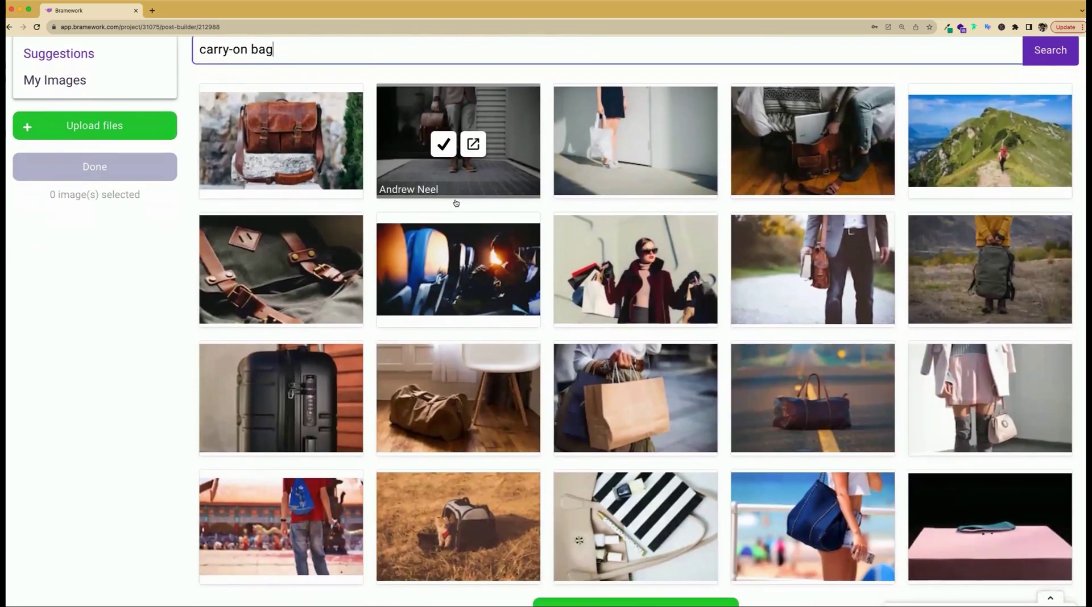
pyautogui.scroll(2, 456, 203)
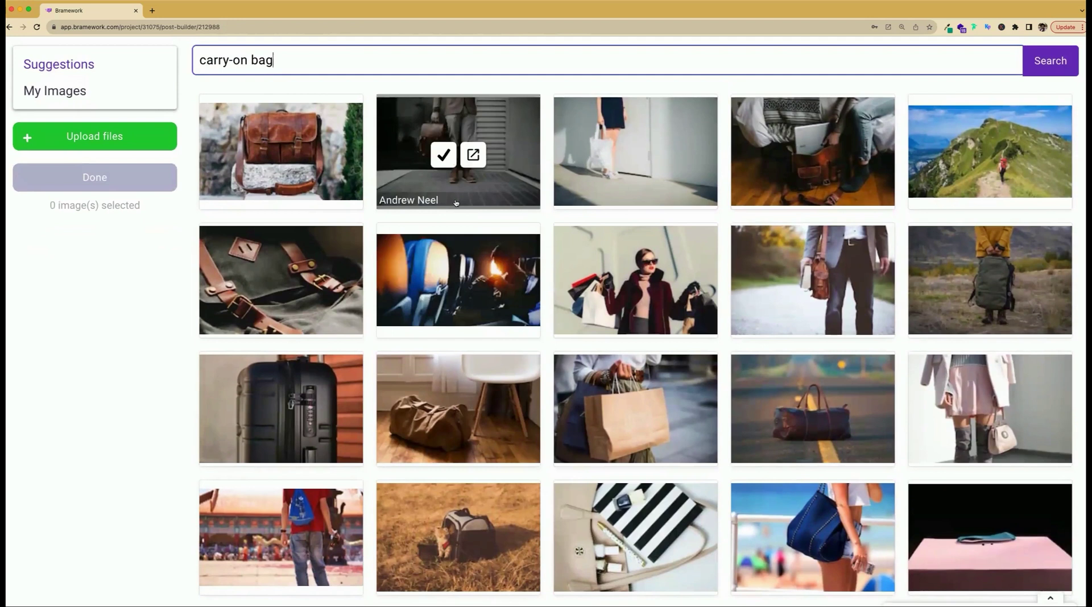
pyautogui.moveTo(322, 371)
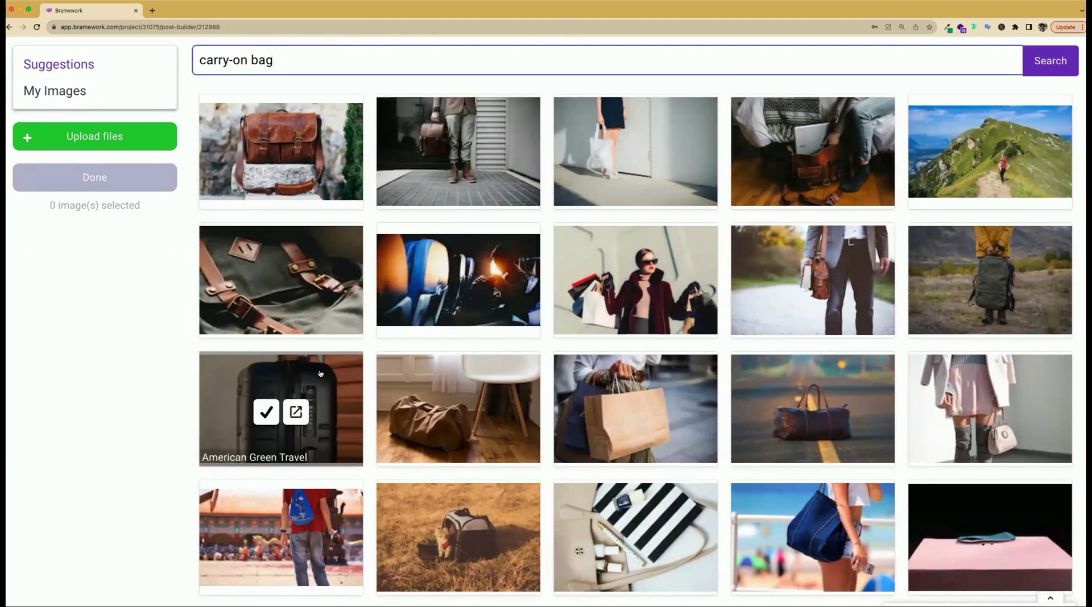
pyautogui.click(266, 412)
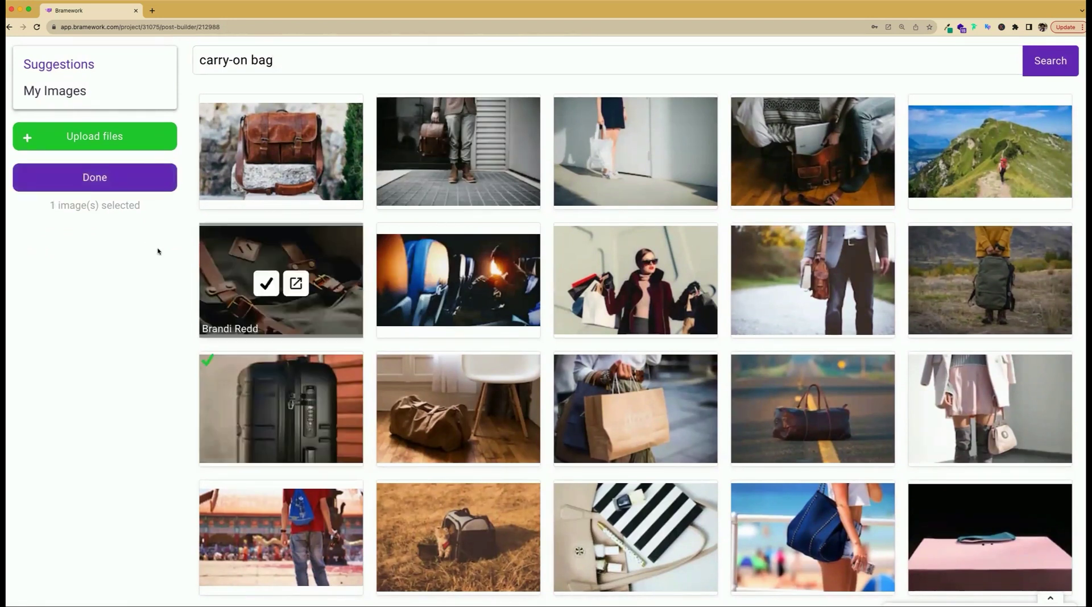
pyautogui.click(94, 177)
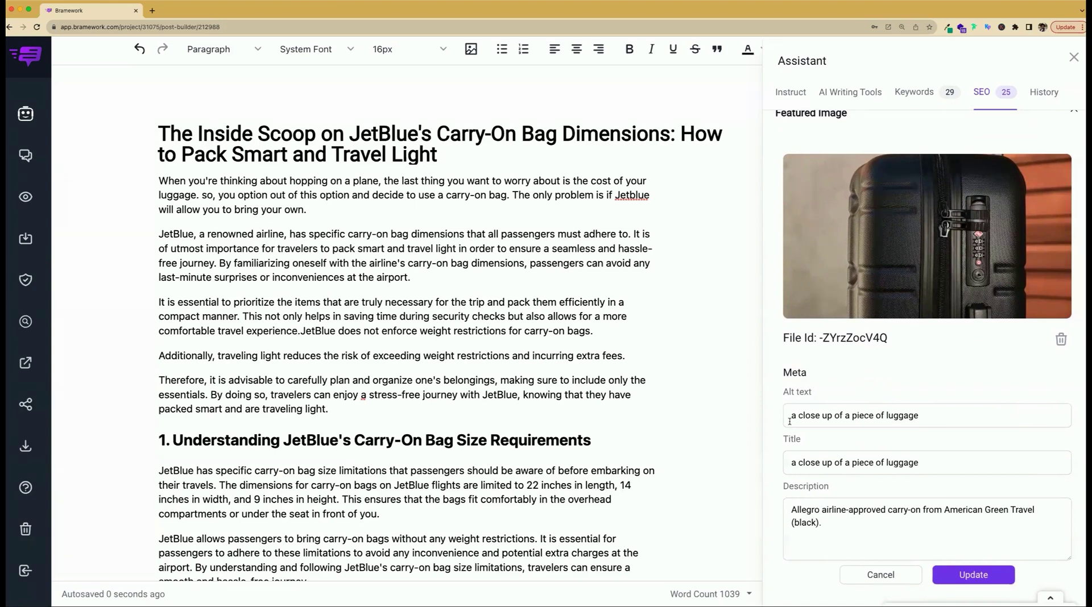
# - Review the featured image's alt text, title and description and save its meta information
pyautogui.moveTo(791, 419); pyautogui.dragTo(951, 413)
pyautogui.moveTo(791, 463); pyautogui.dragTo(958, 456)
pyautogui.moveTo(822, 523); pyautogui.dragTo(789, 509)
pyautogui.click(966, 579)
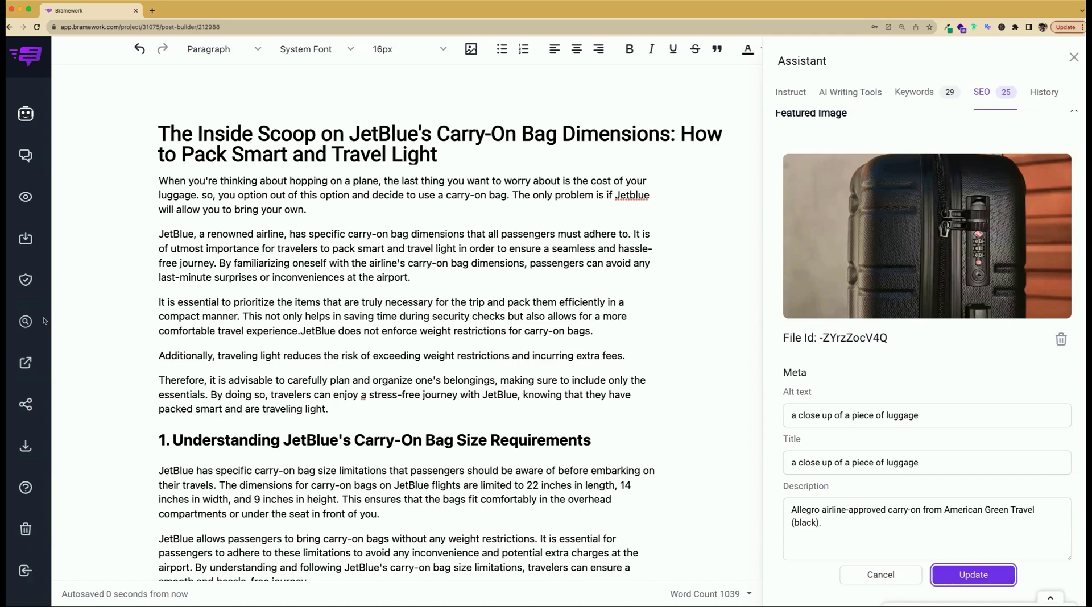
# - Close the Assistant and run the plagiarism checker on all the introduction paragraphs
pyautogui.click(403, 307)
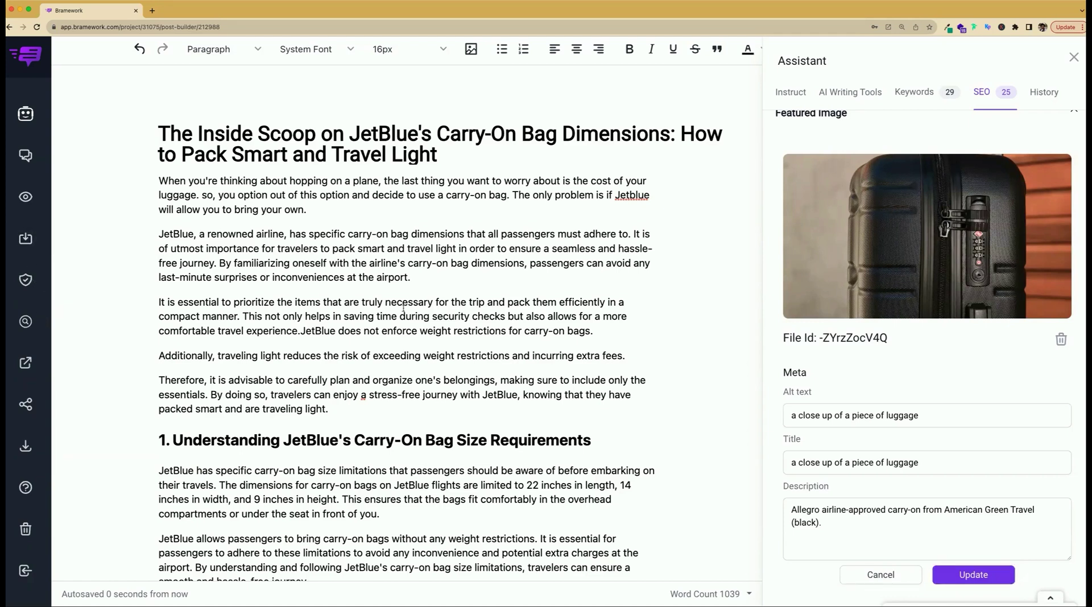
pyautogui.click(1074, 59)
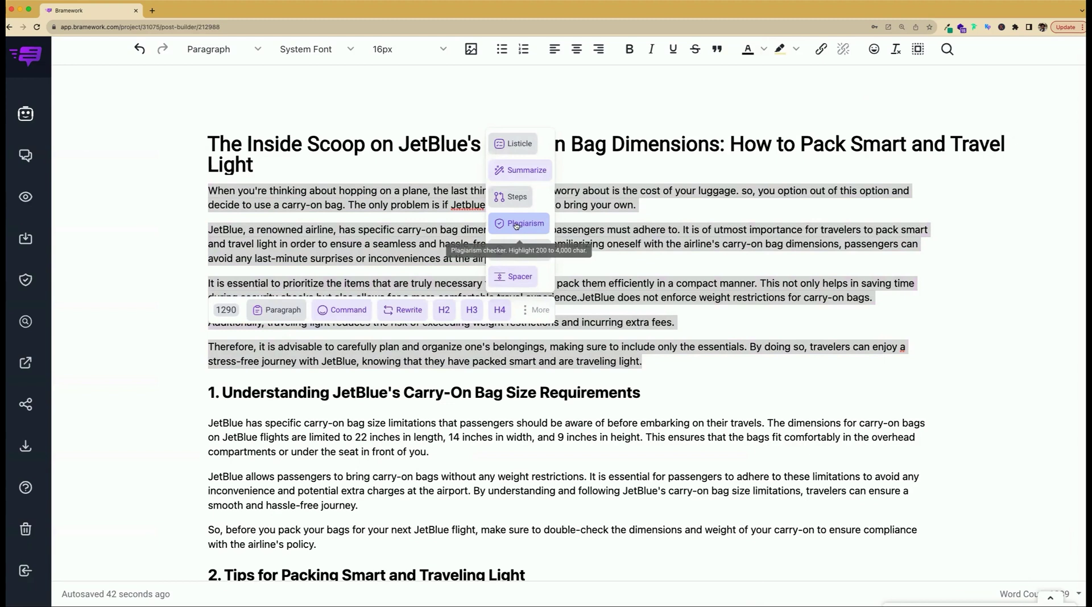
pyautogui.click(516, 224)
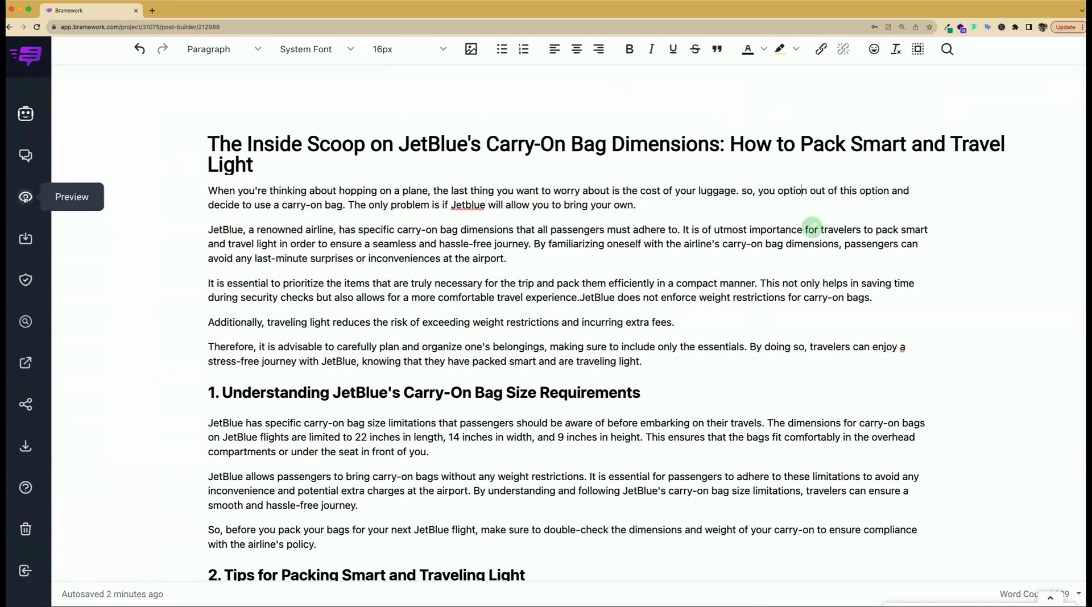
# - Preview the blog post and check which file formats it can be downloaded in
pyautogui.click(26, 197)
pyautogui.scroll(-10, 97, 290)
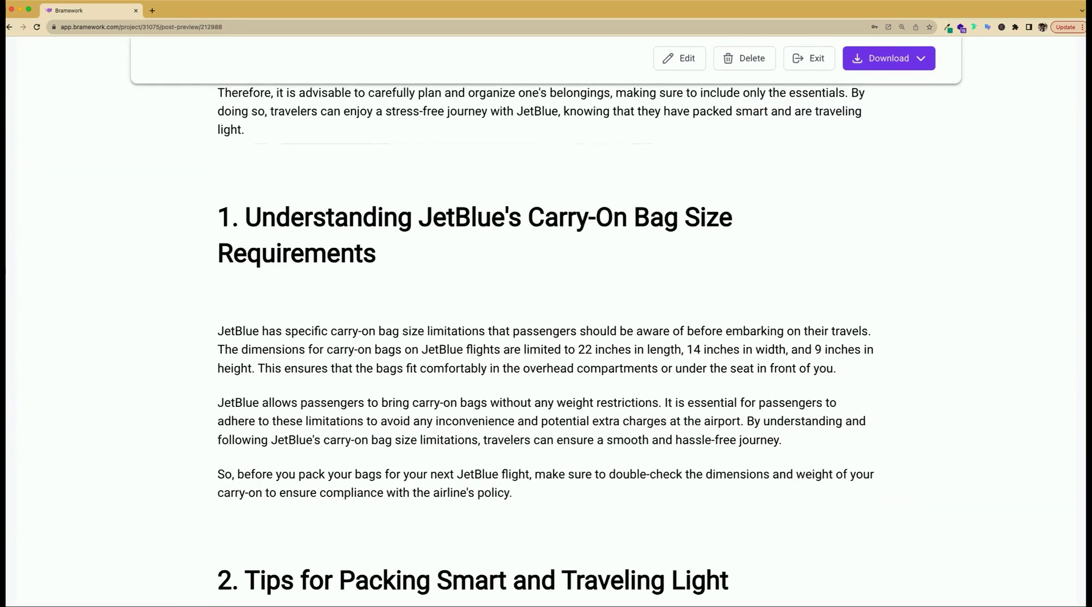
pyautogui.click(920, 58)
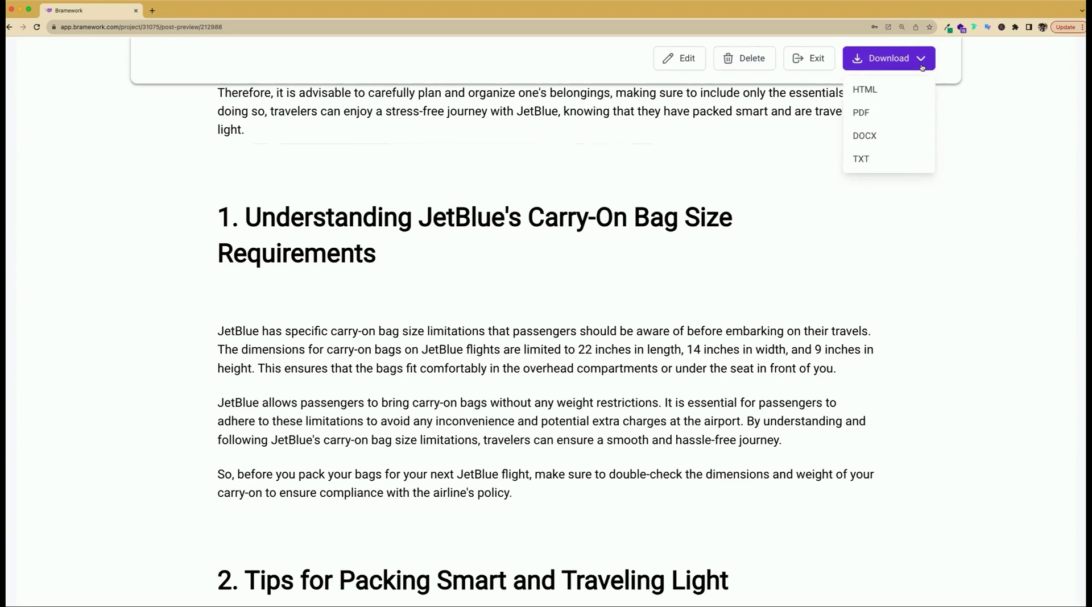
pyautogui.click(271, 361)
# - Select the entire content of the post preview, then go back to the Long-Form Writing Assistant's post list and clear the selection
pyautogui.press('super+a')
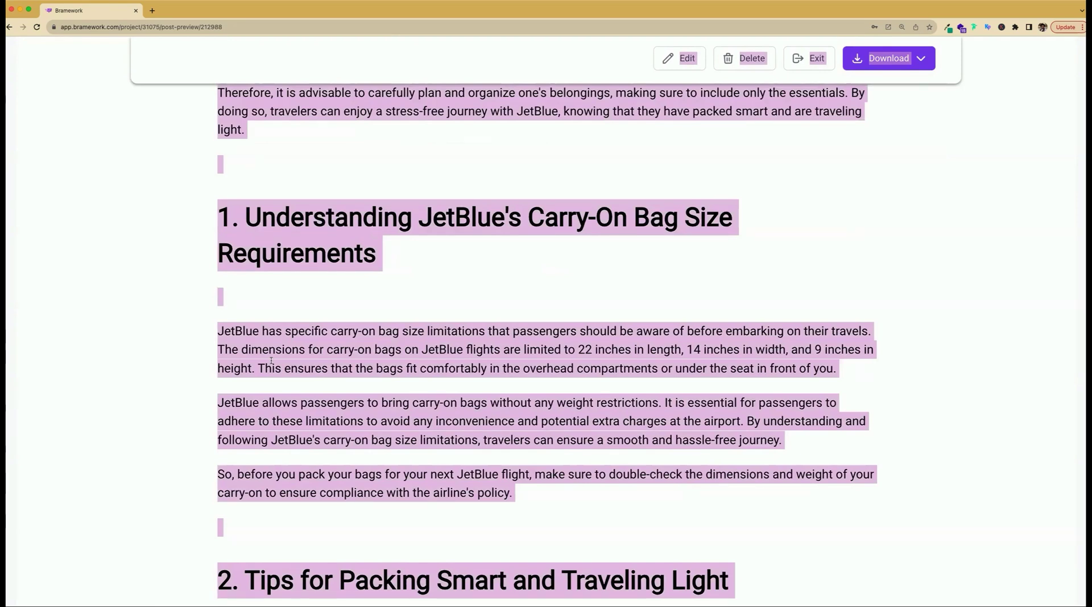
pyautogui.scroll(-3, 272, 360)
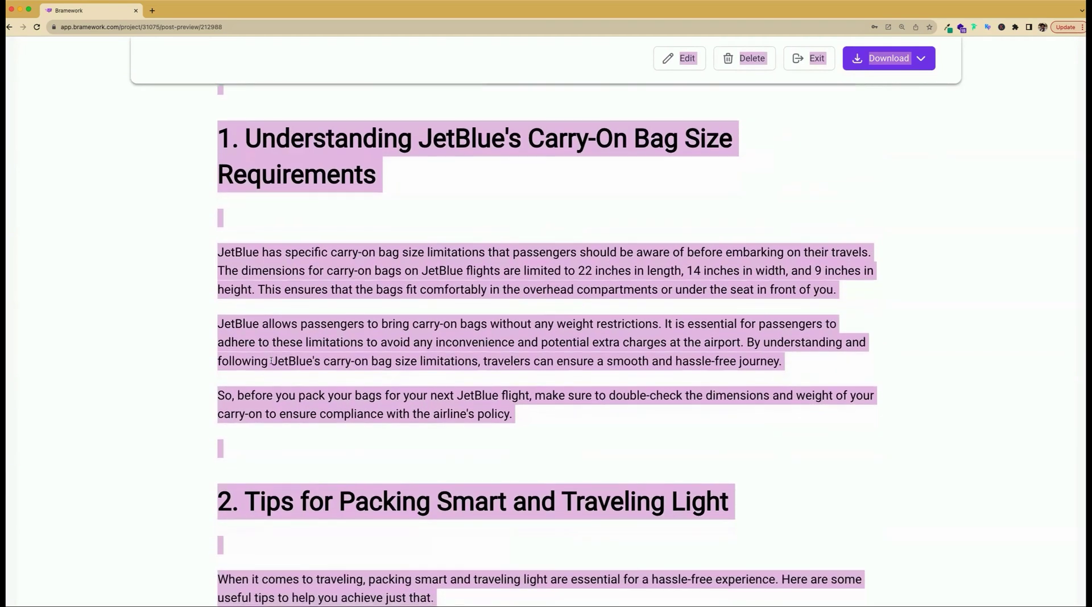
pyautogui.press('super+bracketleft')
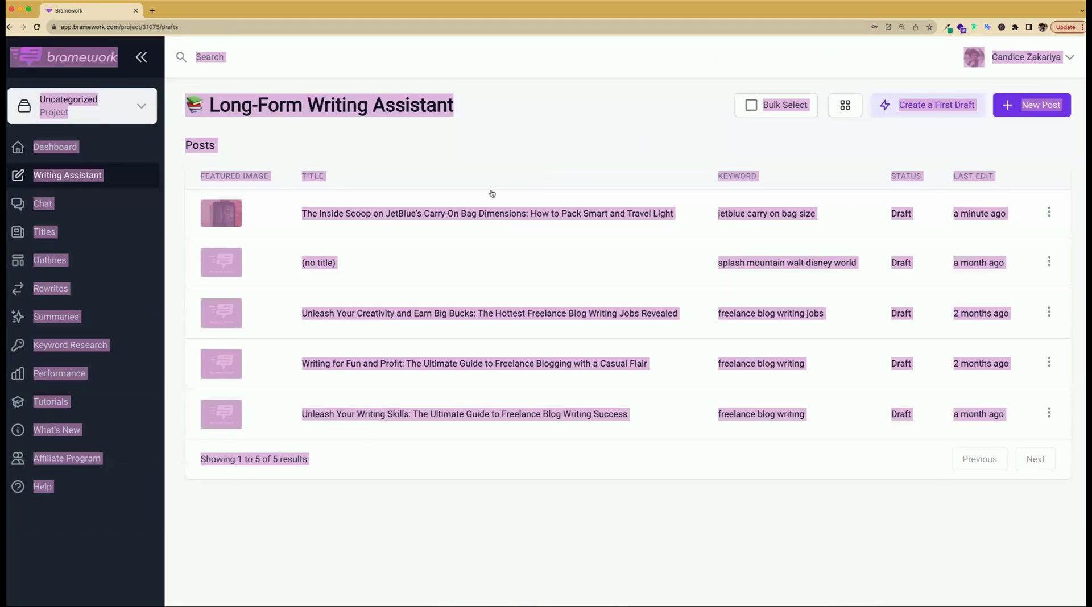
pyautogui.click(532, 170)
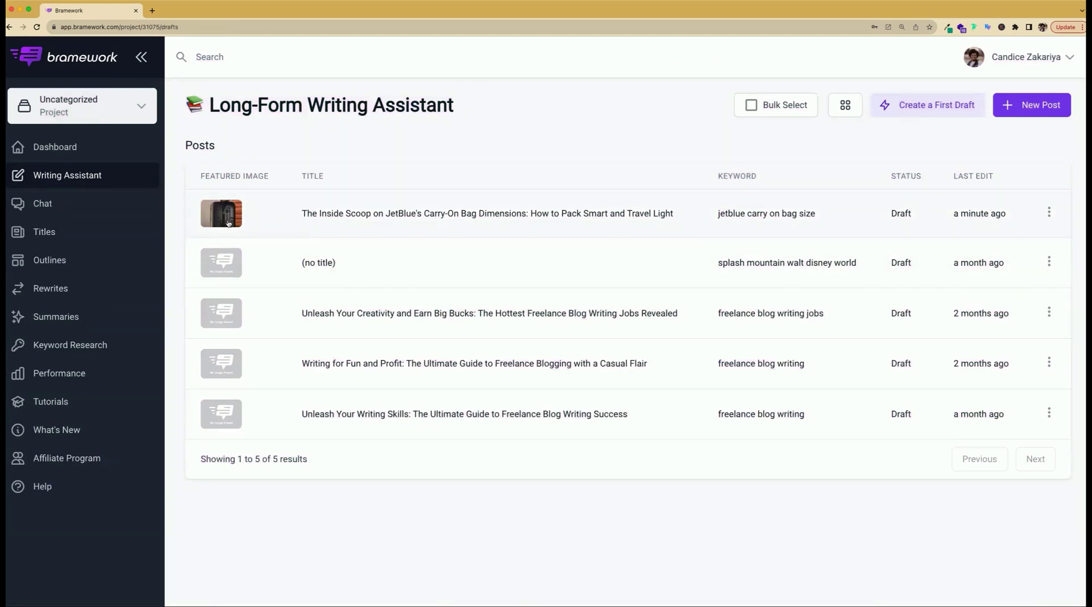